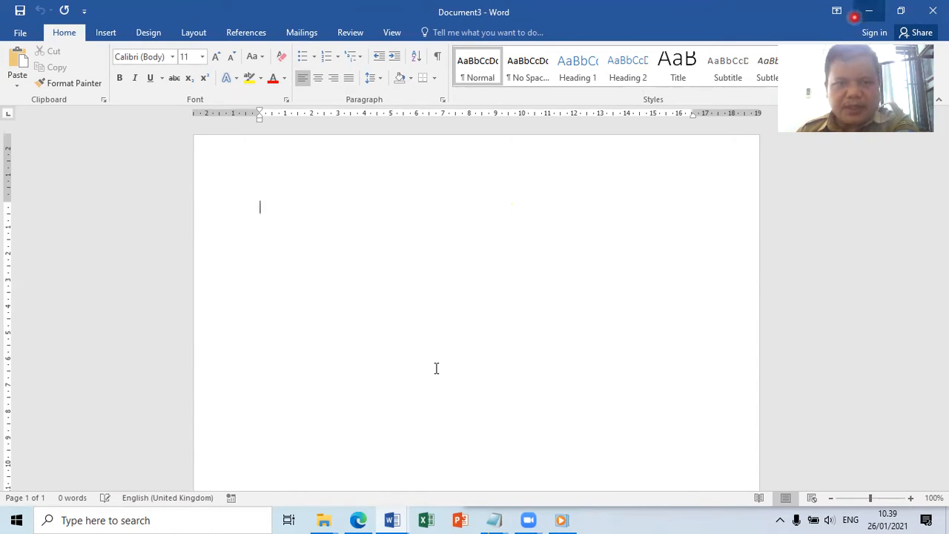
# Step: Bring up the Pertemuan2_Teori document and look over its explanation of Bullets and the example class list
pyautogui.click(867, 12)
pyautogui.scroll(-1, 480, 285)
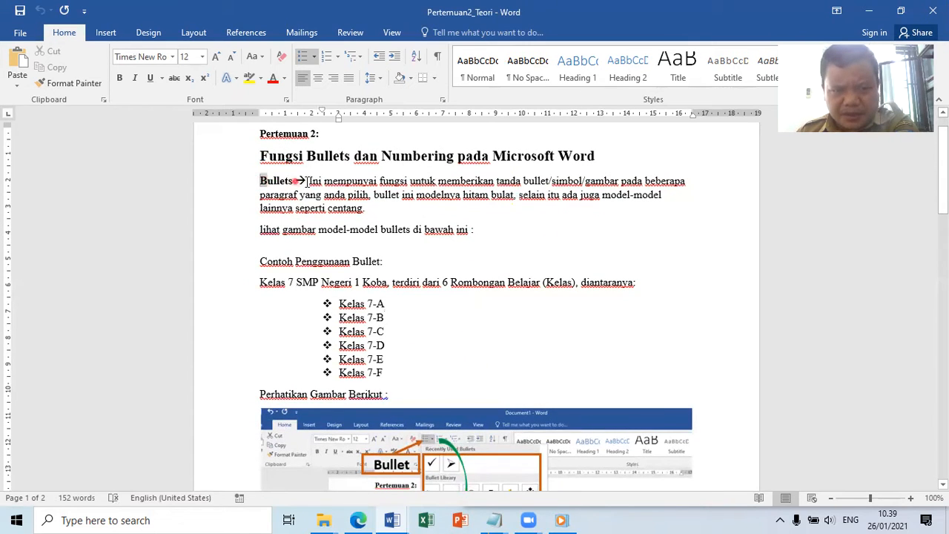
pyautogui.moveTo(259, 181); pyautogui.dragTo(306, 181)
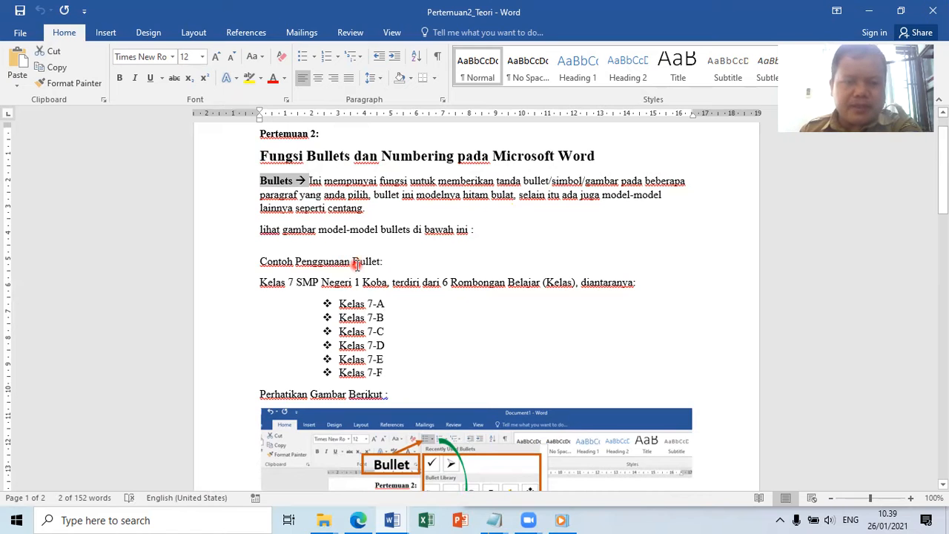
pyautogui.scroll(-6, 556, 261)
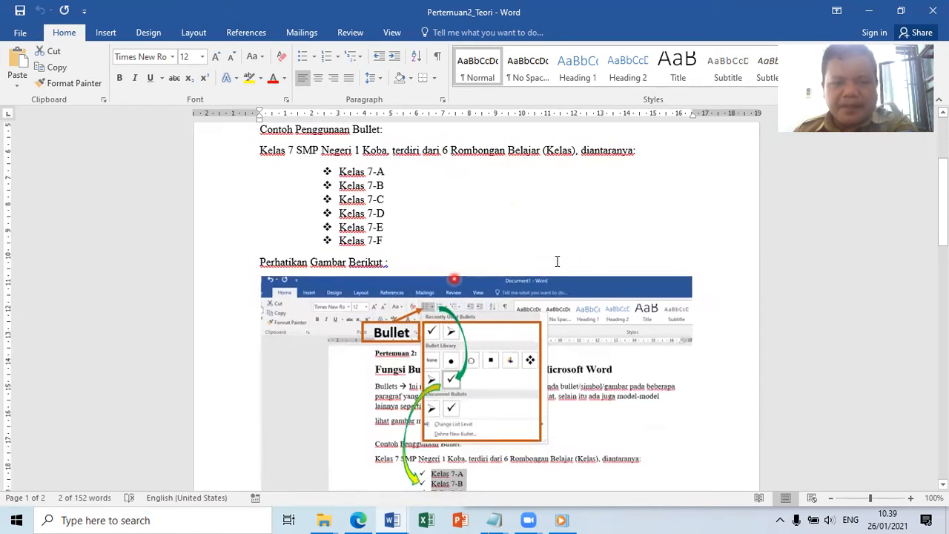
pyautogui.scroll(6, 556, 261)
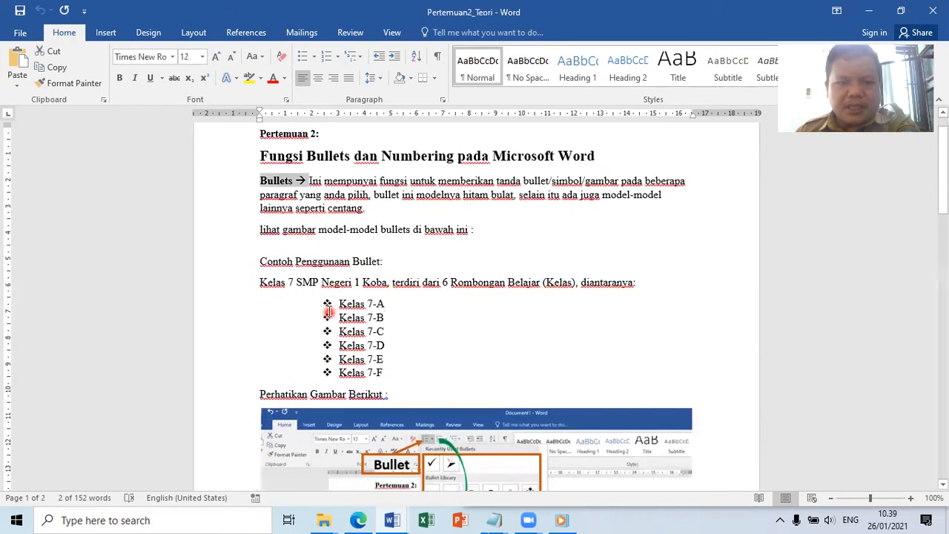
pyautogui.click(326, 304)
pyautogui.moveTo(405, 370); pyautogui.dragTo(404, 371)
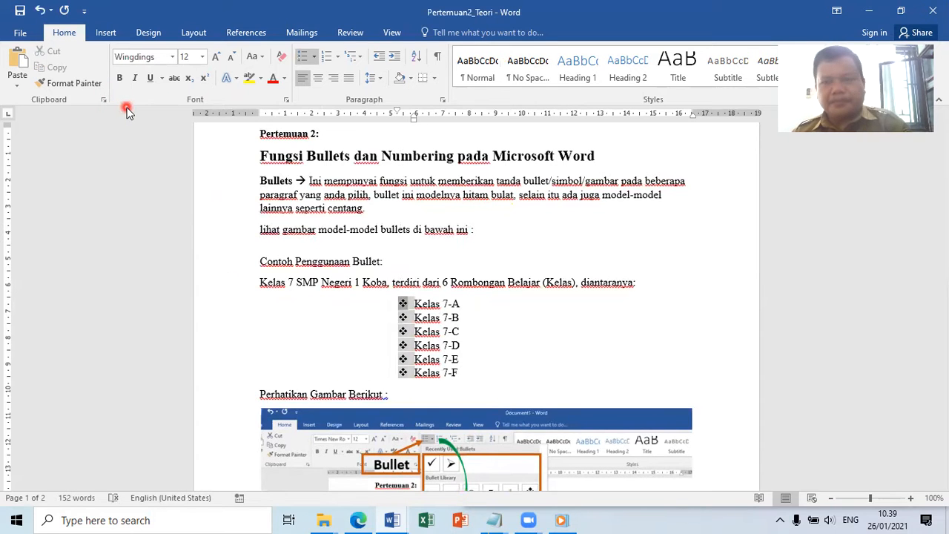
pyautogui.hotkey('ctrl', 'z')
# Step: Change the bullets of the Kelas 7-A to Kelas 7-F list to the multicoloured symbol from the Bullet Library
pyautogui.moveTo(361, 305); pyautogui.dragTo(390, 375)
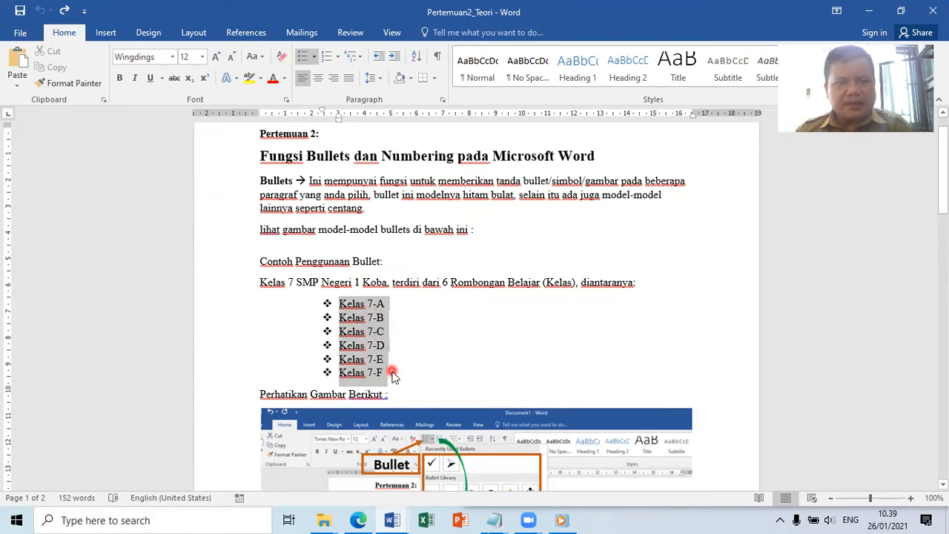
pyautogui.click(316, 59)
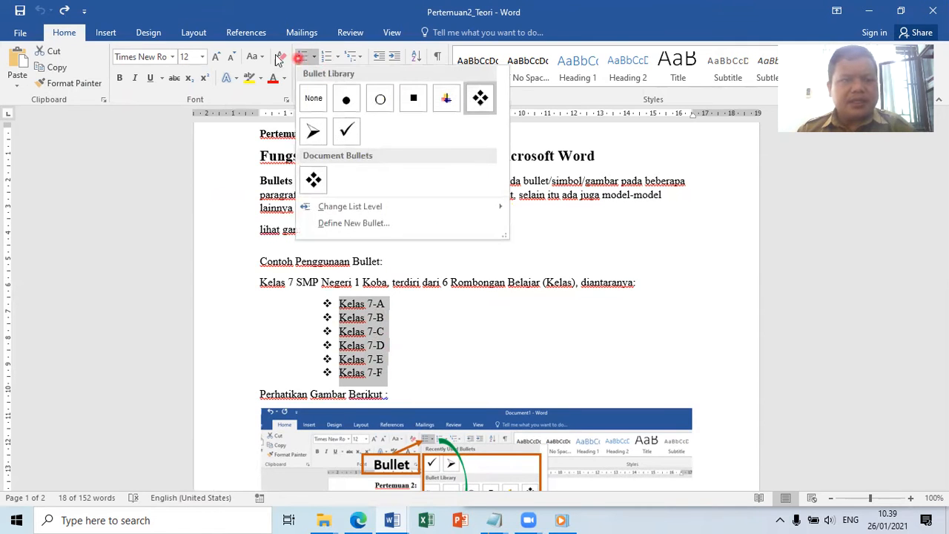
pyautogui.click(58, 22)
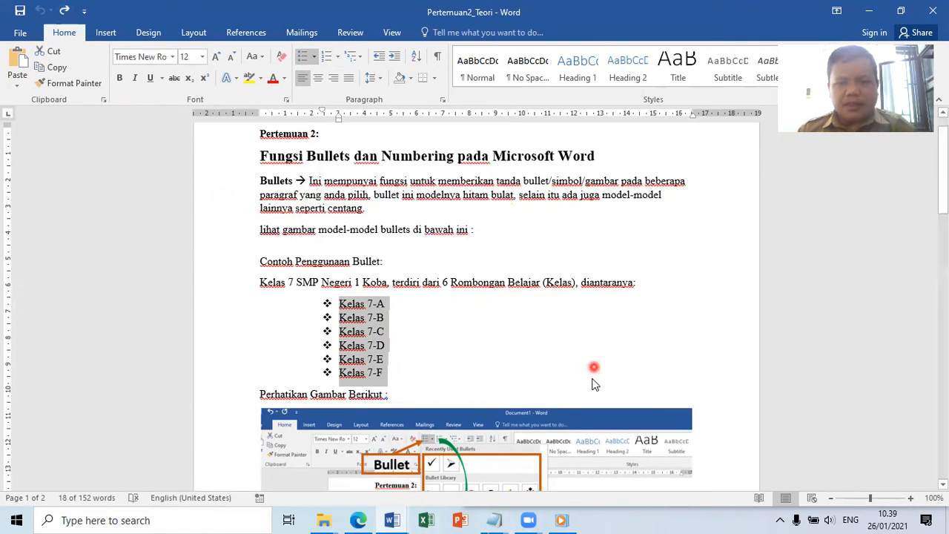
pyautogui.moveTo(37, 74); pyautogui.dragTo(68, 33)
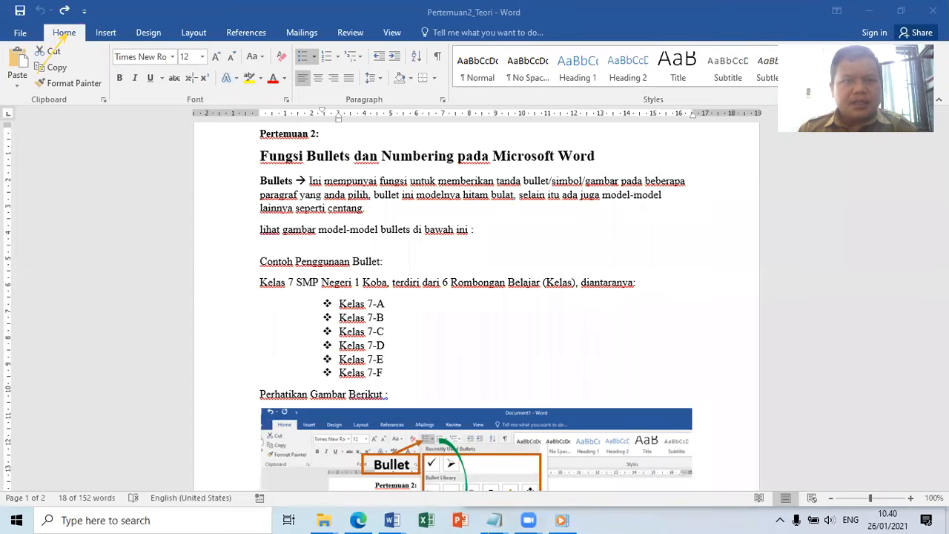
pyautogui.moveTo(294, 43)
pyautogui.mouseDown()
pyautogui.moveTo(331, 51)
pyautogui.moveTo(342, 68)
pyautogui.mouseUp()
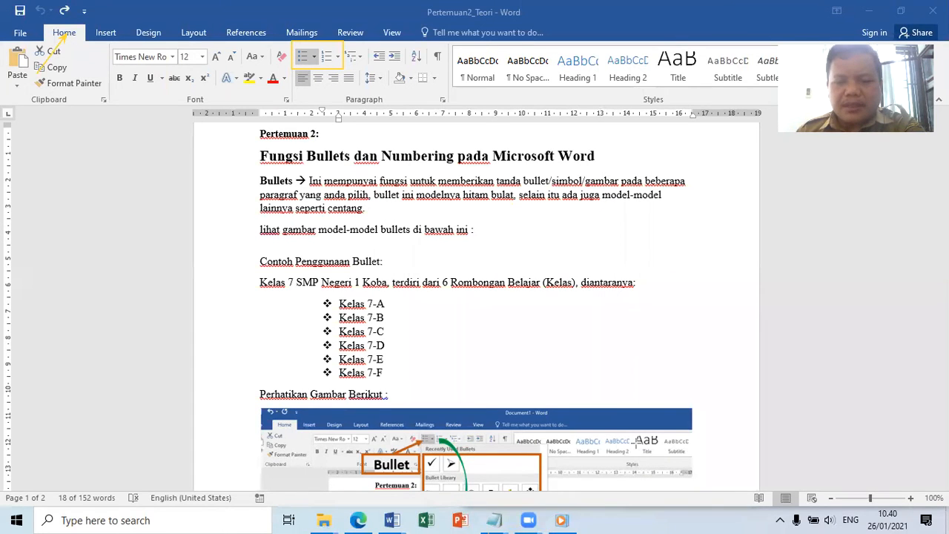
pyautogui.click(311, 60)
pyautogui.click(313, 60)
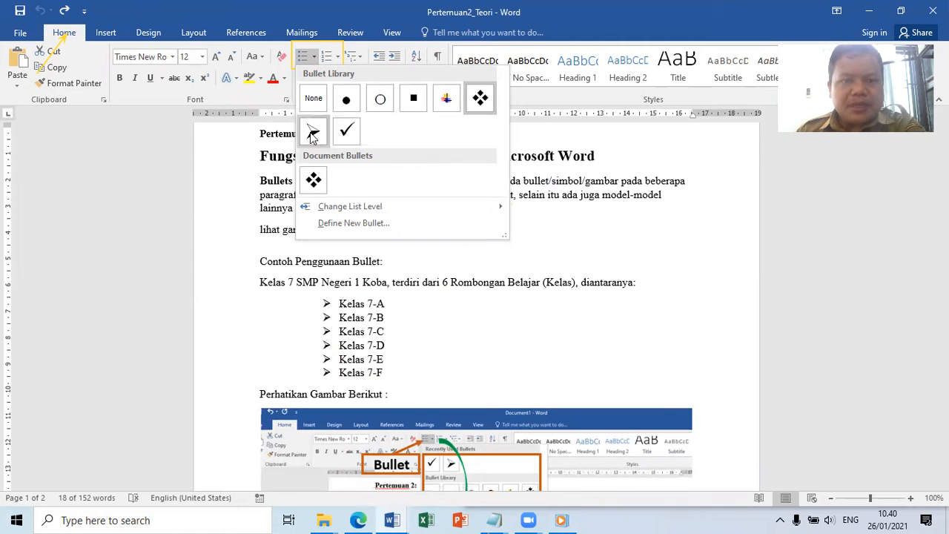
pyautogui.click(444, 98)
# Step: Select the numbered Kelas 7-A to Kelas 7-F list on page 2 and look through the available numbering formats
pyautogui.scroll(-10, 443, 253)
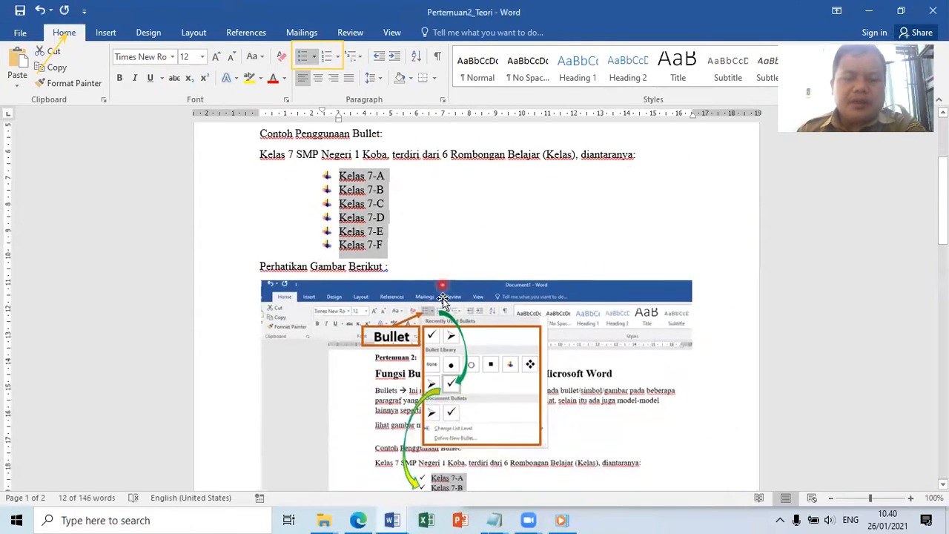
pyautogui.scroll(-3, 430, 289)
pyautogui.scroll(2, 416, 279)
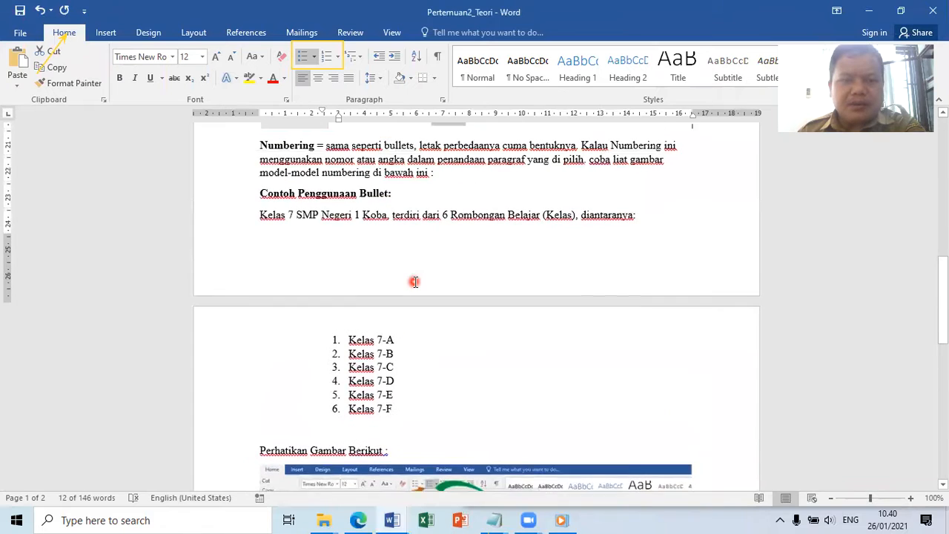
pyautogui.moveTo(351, 345); pyautogui.dragTo(407, 423)
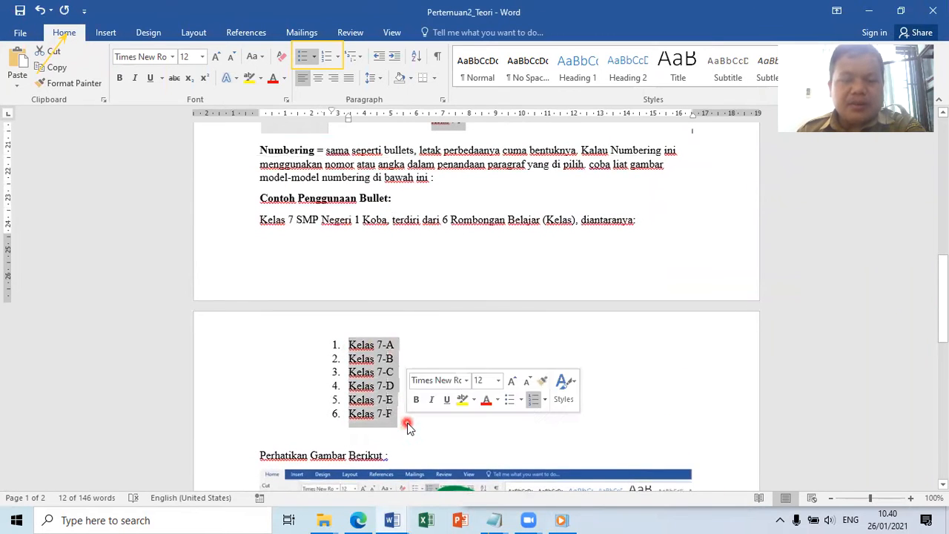
pyautogui.click(338, 58)
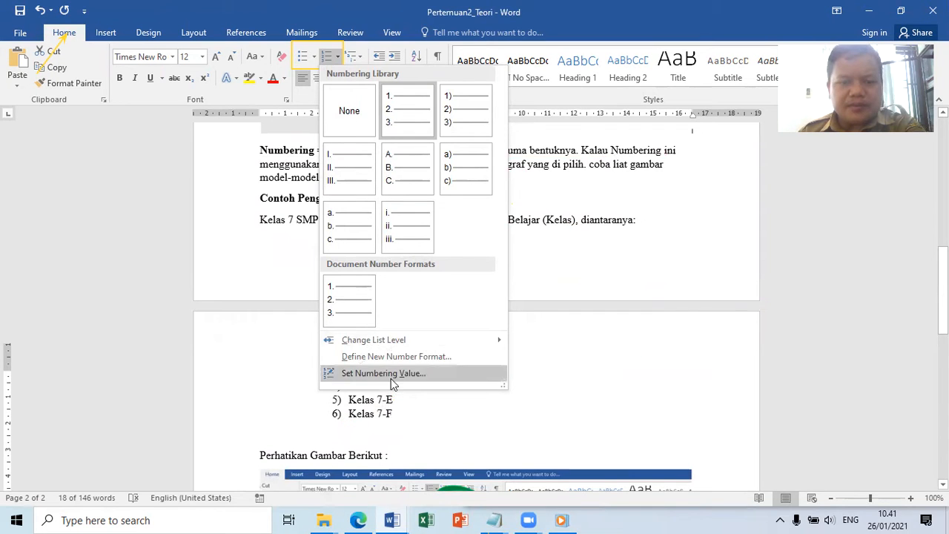
pyautogui.click(211, 342)
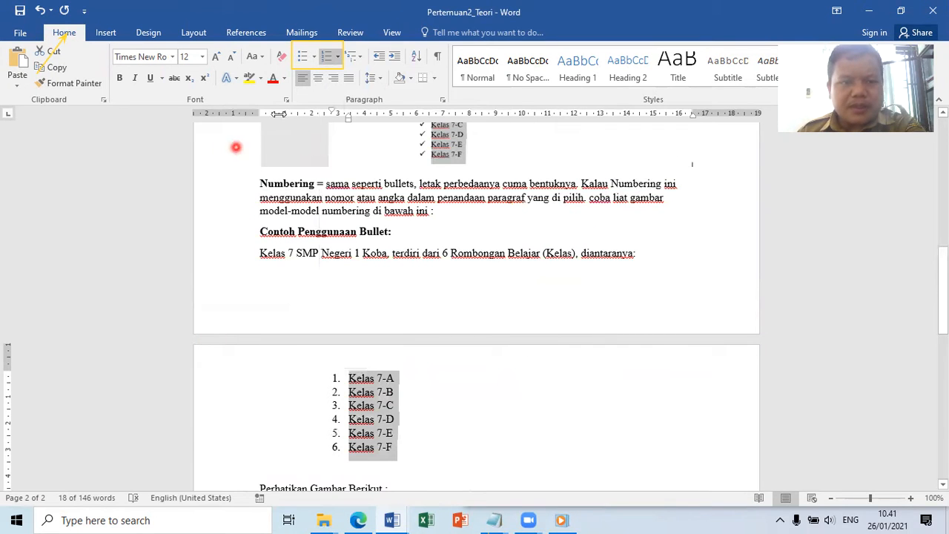
# Step: Reduce the numbered class list's indent so it starts near the page margin, and preview other formats in the Numbering Library
pyautogui.moveTo(314, 120); pyautogui.dragTo(277, 120)
pyautogui.click(337, 59)
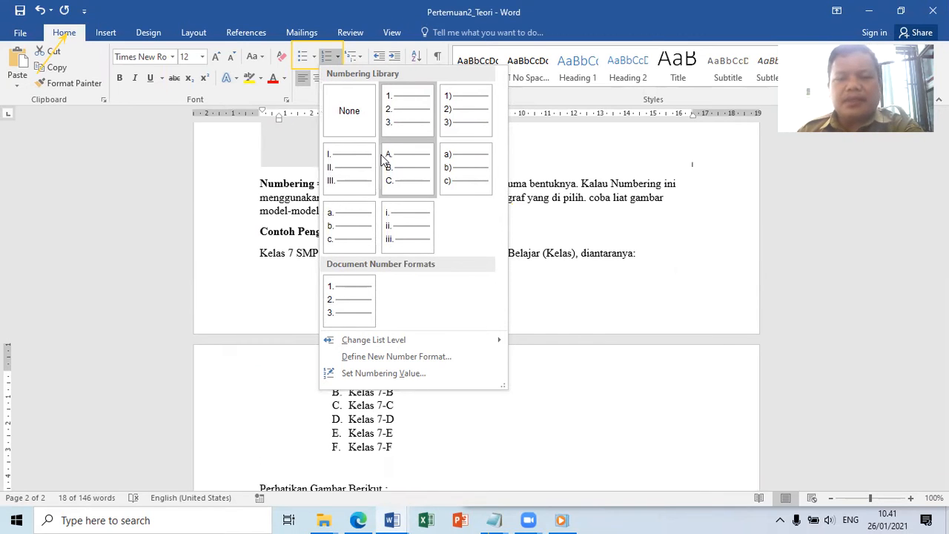
pyautogui.click(621, 299)
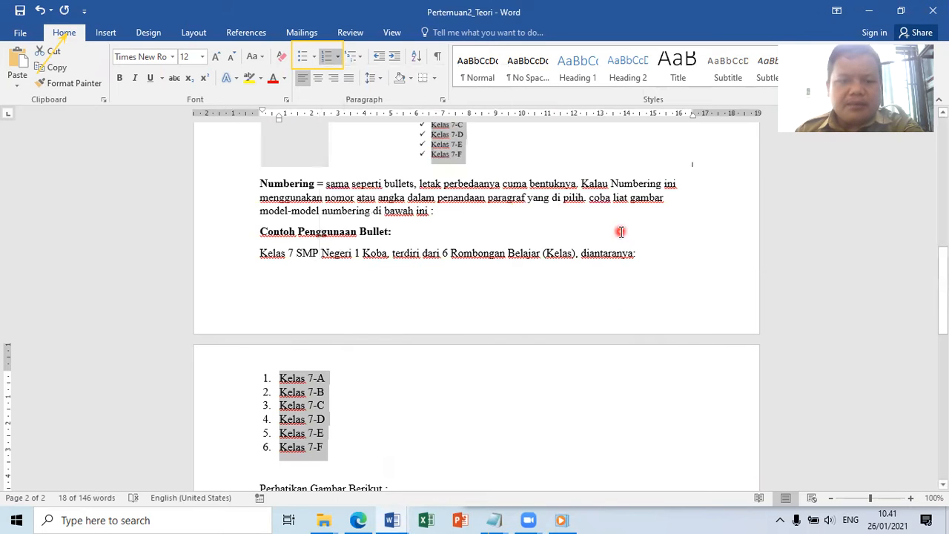
# Step: Put the theory document away and switch to Document2 with the KANCIL DAN KERBAU DUNGU story
pyautogui.click(870, 15)
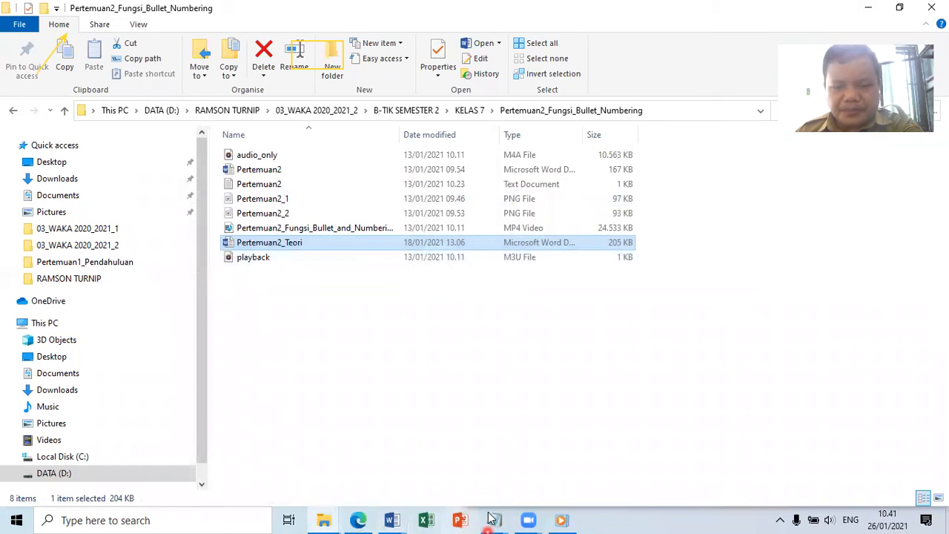
pyautogui.moveTo(396, 519)
pyautogui.click(226, 460)
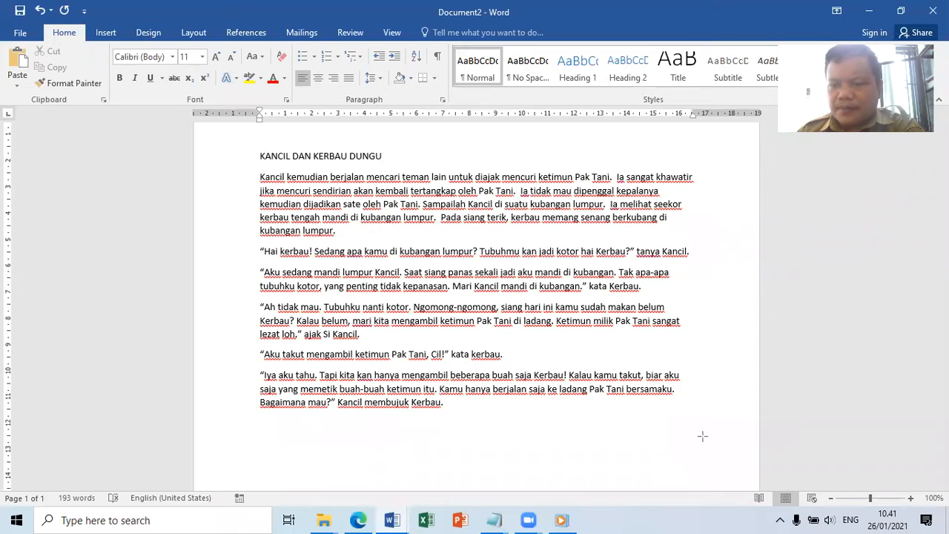
pyautogui.moveTo(293, 66); pyautogui.dragTo(362, 92)
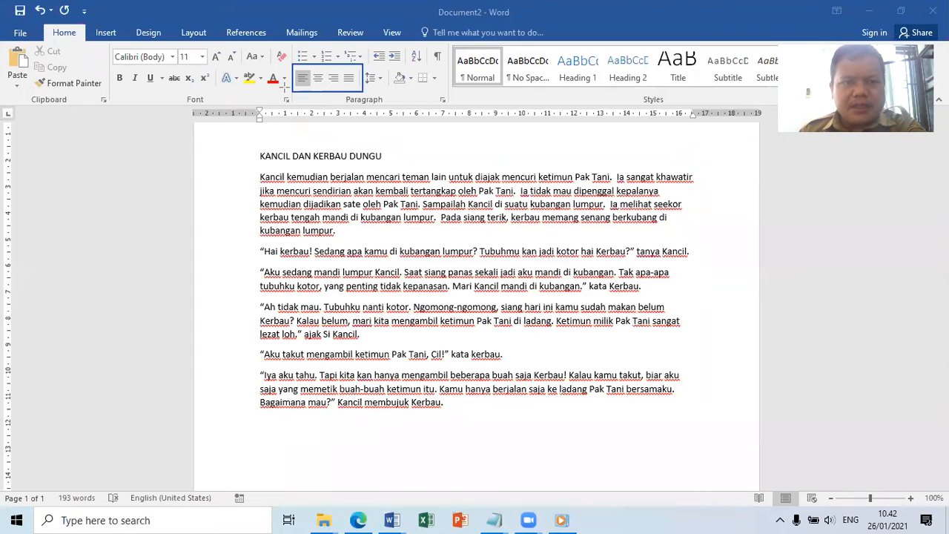
pyautogui.moveTo(276, 113); pyautogui.dragTo(302, 83)
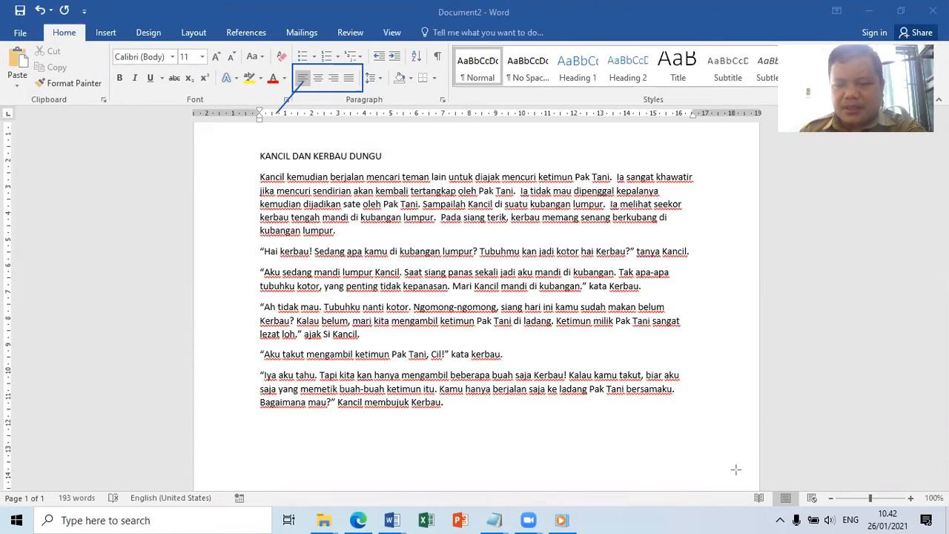
pyautogui.click(311, 112)
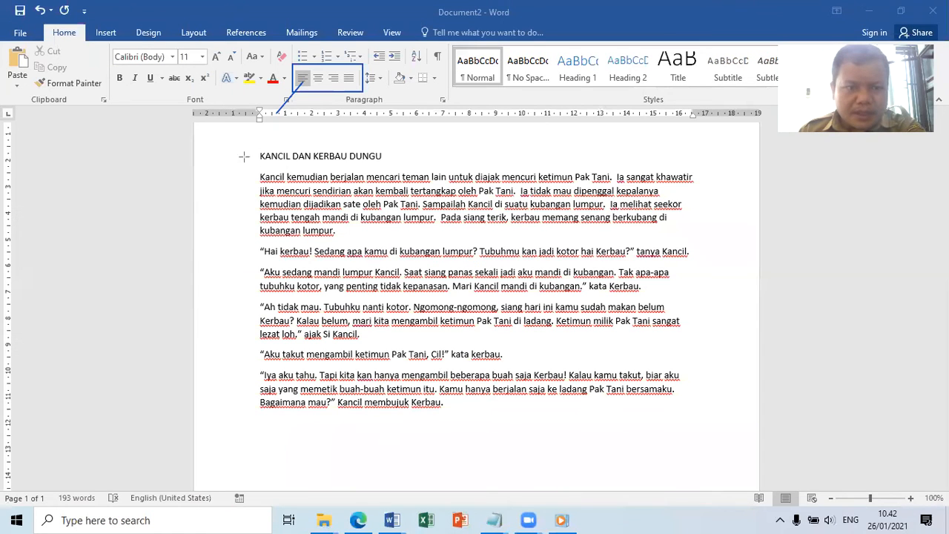
pyautogui.moveTo(259, 174); pyautogui.dragTo(258, 408)
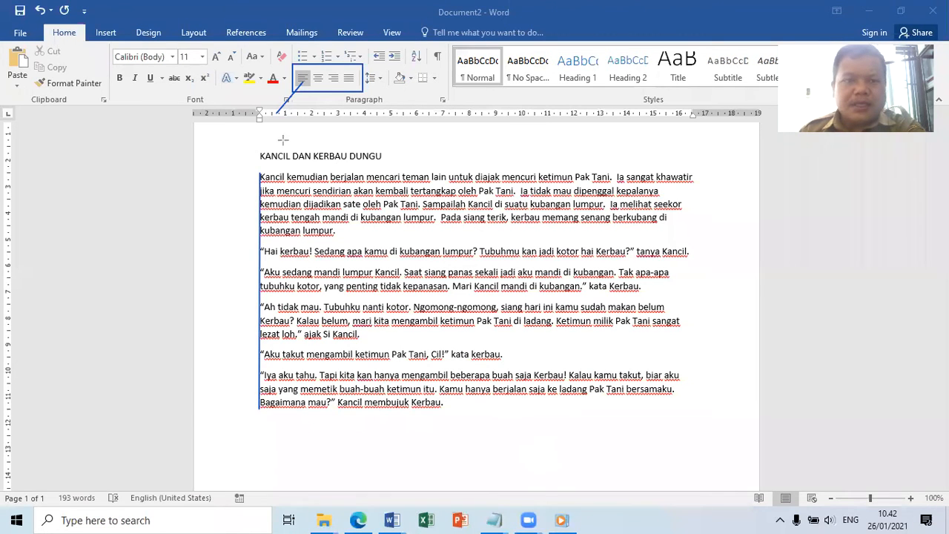
pyautogui.moveTo(276, 141); pyautogui.dragTo(302, 72)
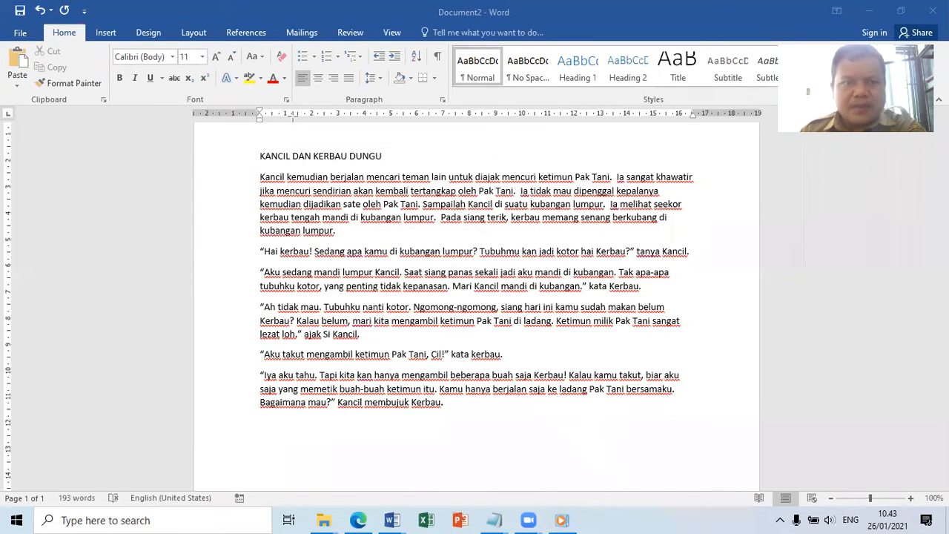
pyautogui.moveTo(310, 69); pyautogui.dragTo(328, 89)
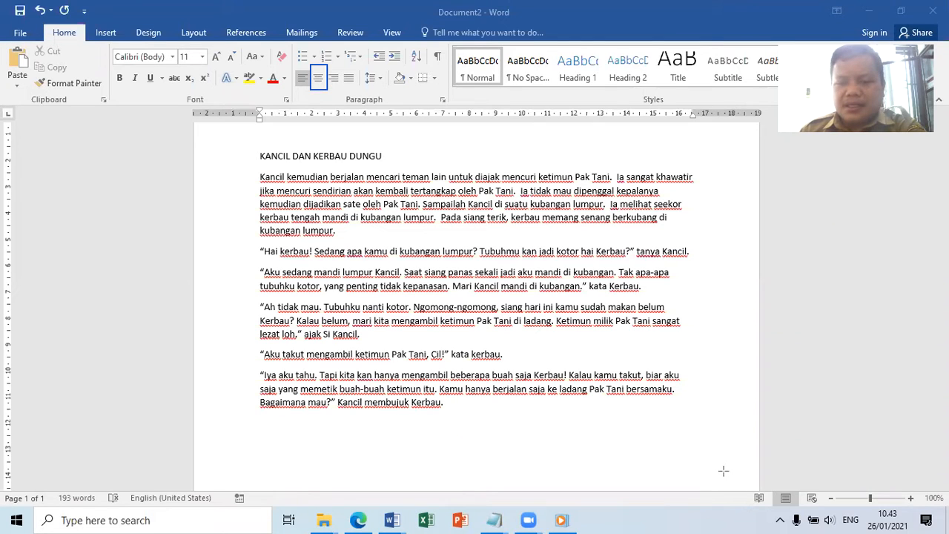
pyautogui.moveTo(263, 141); pyautogui.dragTo(315, 84)
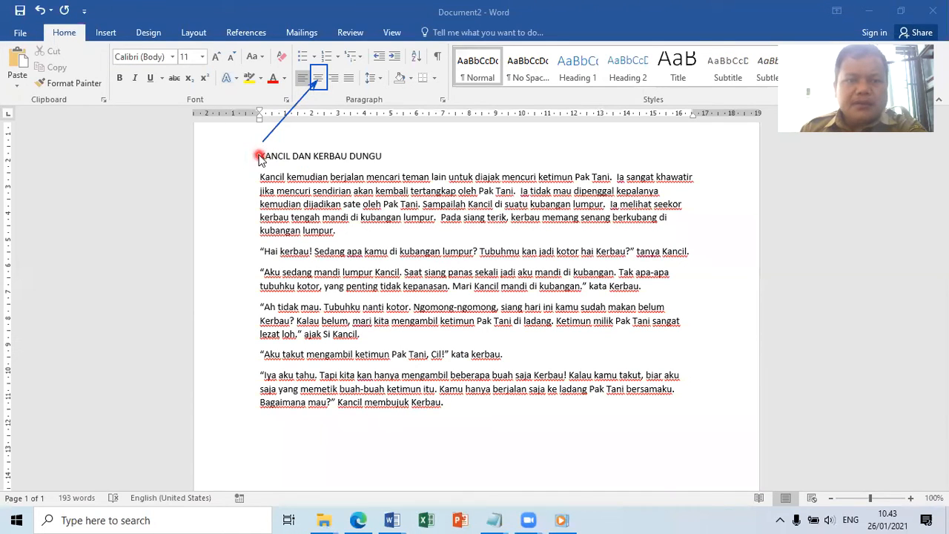
# Step: Center-align all the story paragraphs below the title KANCIL DAN KERBAU DUNGU
pyautogui.click(260, 178)
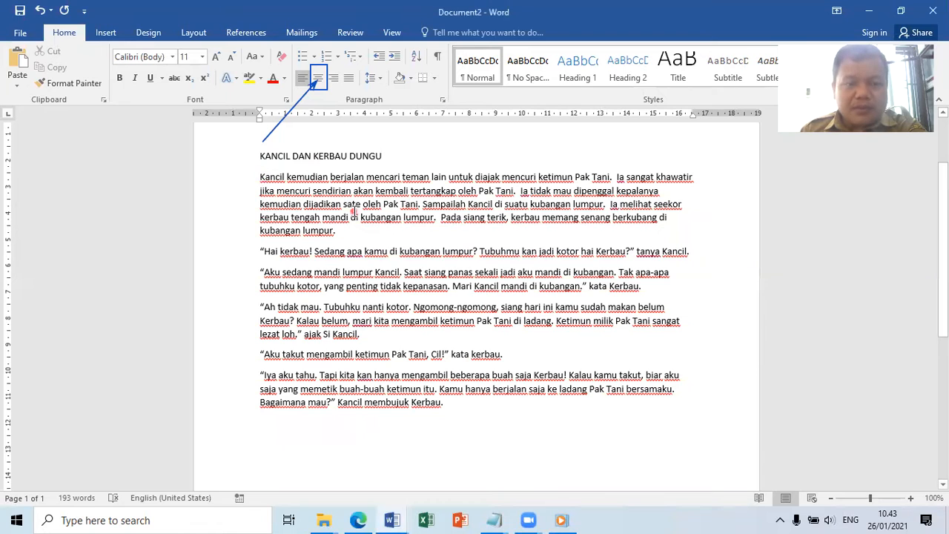
pyautogui.moveTo(260, 178); pyautogui.dragTo(508, 414)
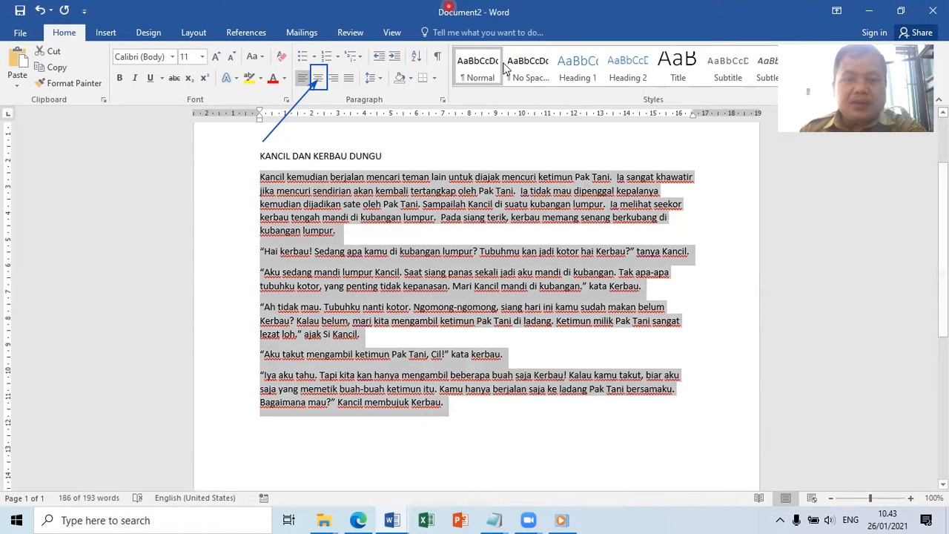
pyautogui.click(317, 80)
pyautogui.click(318, 80)
pyautogui.click(318, 81)
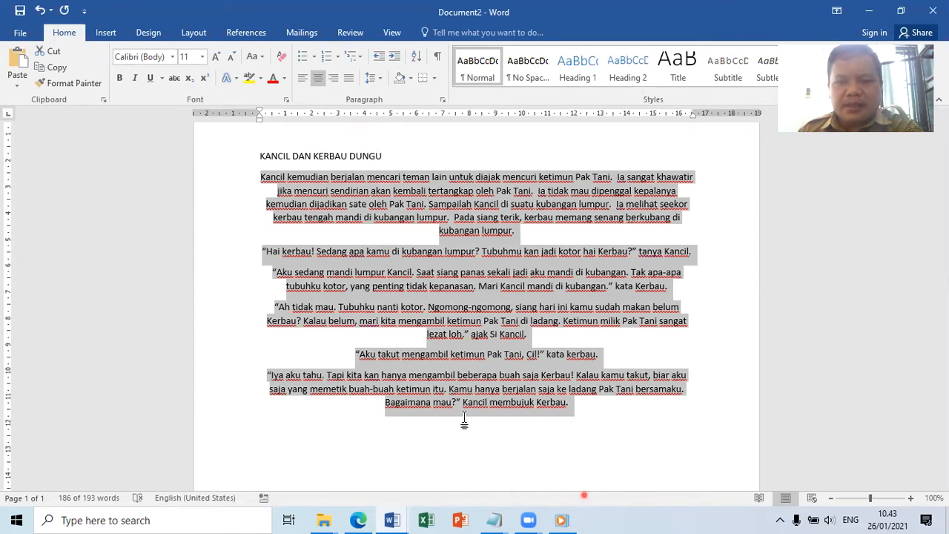
pyautogui.moveTo(341, 107); pyautogui.dragTo(334, 79)
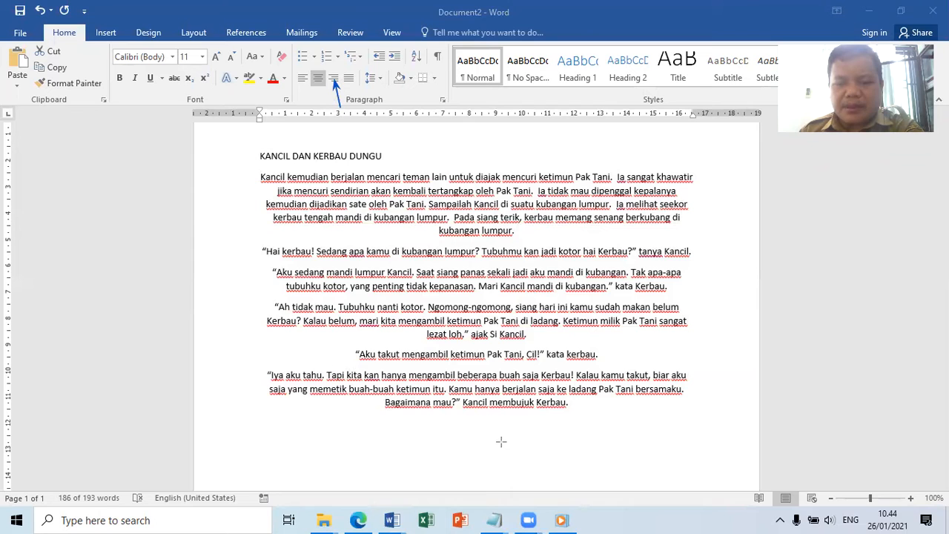
pyautogui.moveTo(325, 64); pyautogui.dragTo(344, 97)
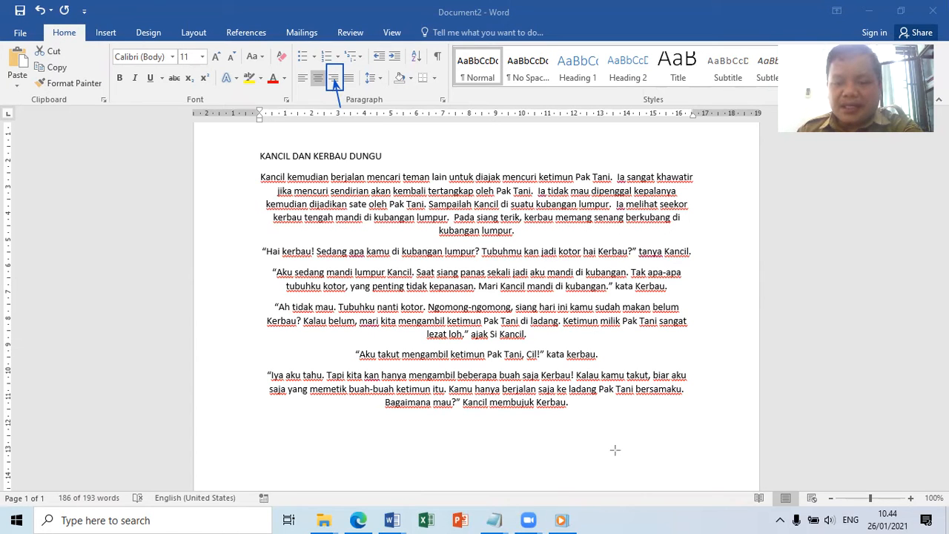
# Step: Right-align all the story paragraphs below the title, leaving the title line out of the selection
pyautogui.click(259, 177)
pyautogui.hotkey('ctrl', 'shift', 'End')
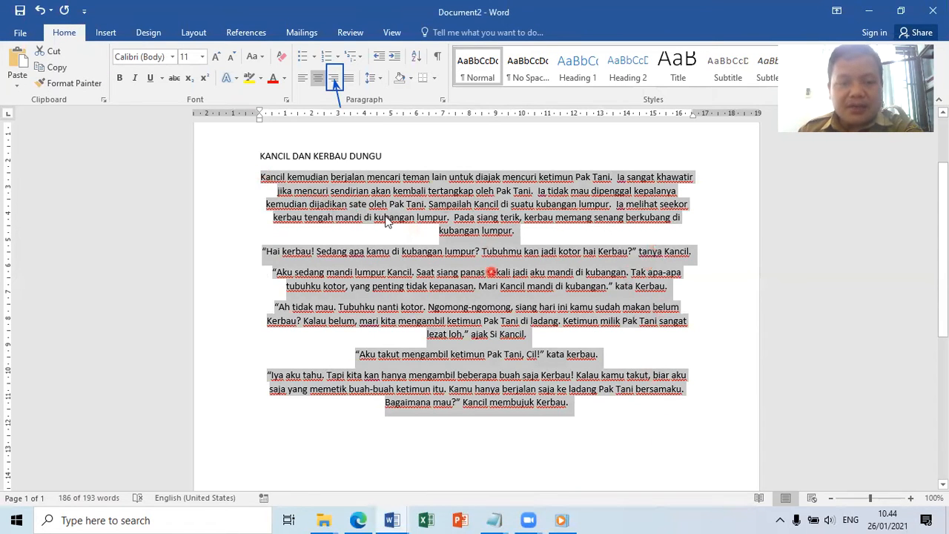
pyautogui.click(289, 204)
pyautogui.moveTo(260, 176); pyautogui.dragTo(599, 411)
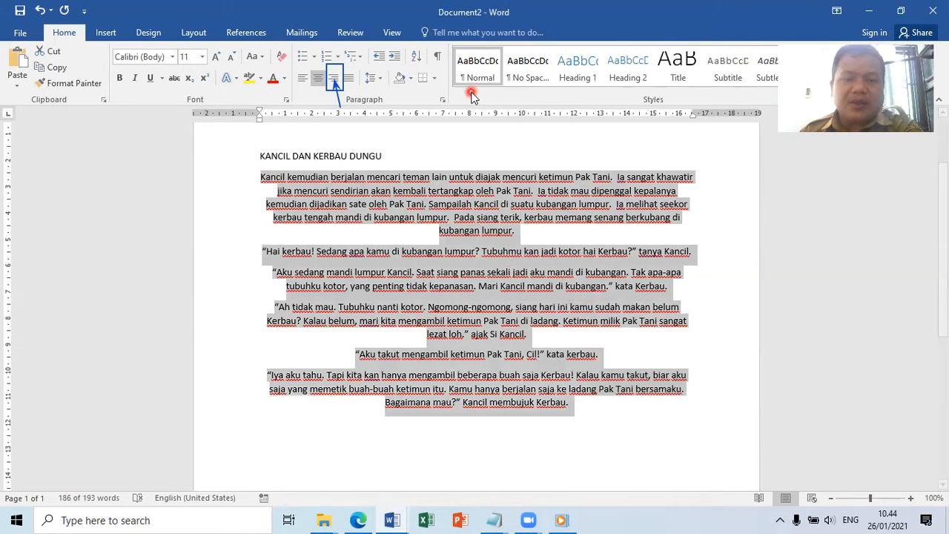
pyautogui.click(333, 79)
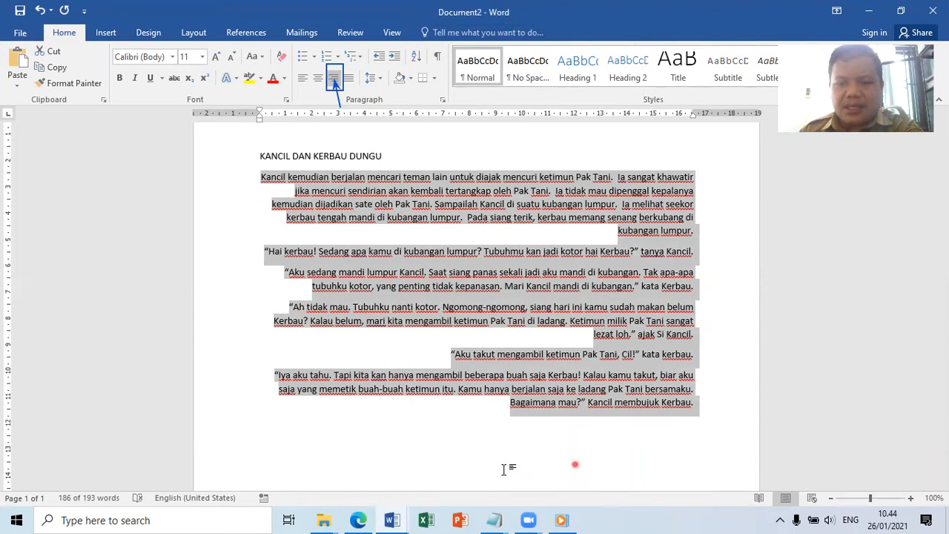
pyautogui.click(689, 172)
pyautogui.moveTo(694, 170); pyautogui.dragTo(693, 449)
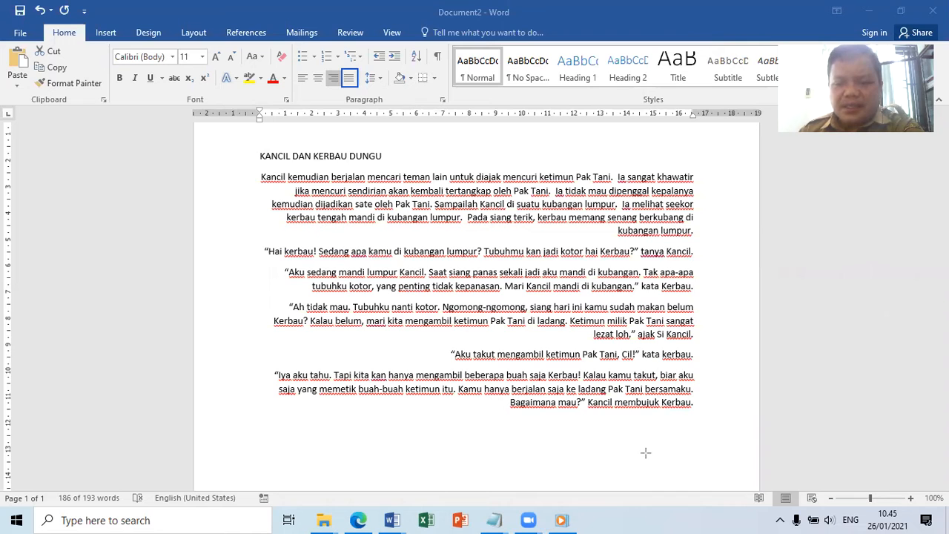
pyautogui.moveTo(313, 108); pyautogui.dragTo(349, 82)
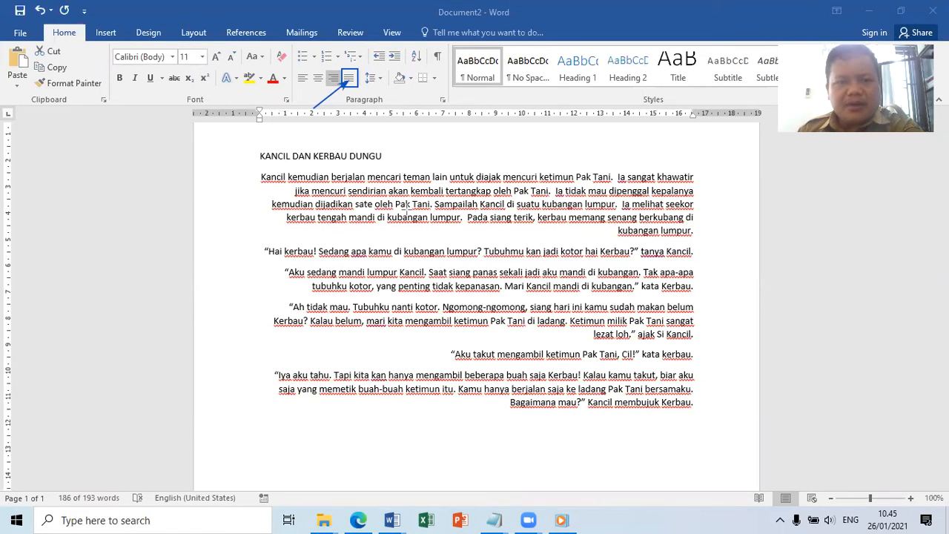
# Step: Justify all the story paragraphs below the title KANCIL DAN KERBAU DUNGU
pyautogui.keyDown('shift'); pyautogui.click(258, 178); pyautogui.keyUp('shift')
pyautogui.moveTo(264, 181); pyautogui.dragTo(694, 401)
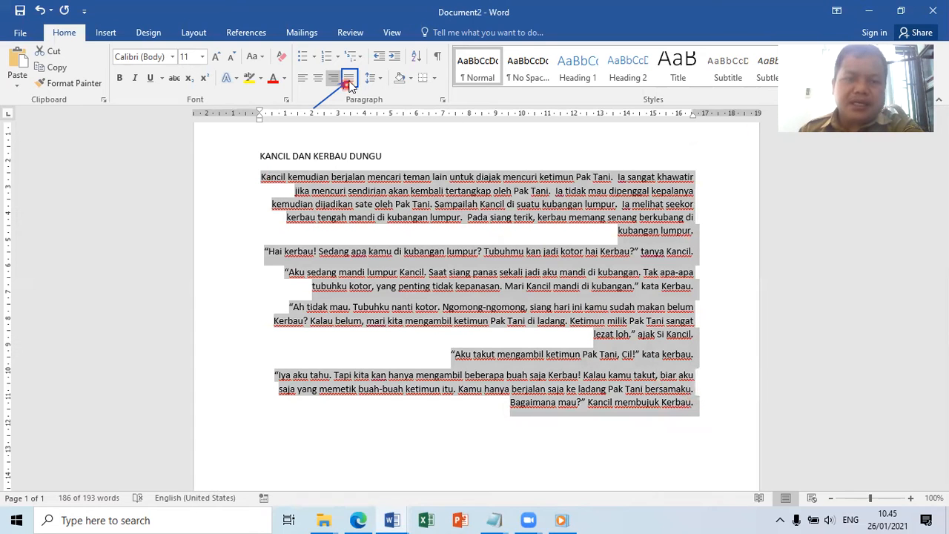
pyautogui.click(349, 78)
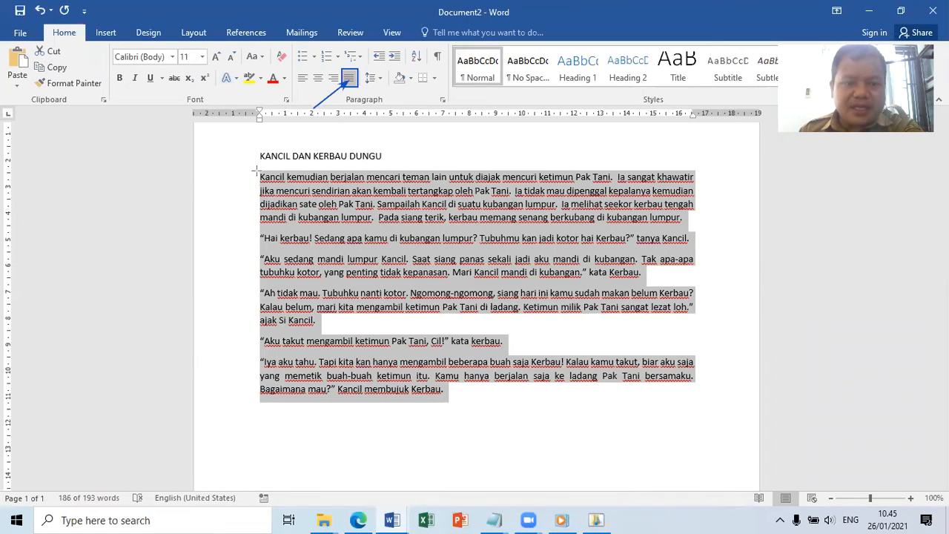
pyautogui.moveTo(257, 166); pyautogui.dragTo(259, 407)
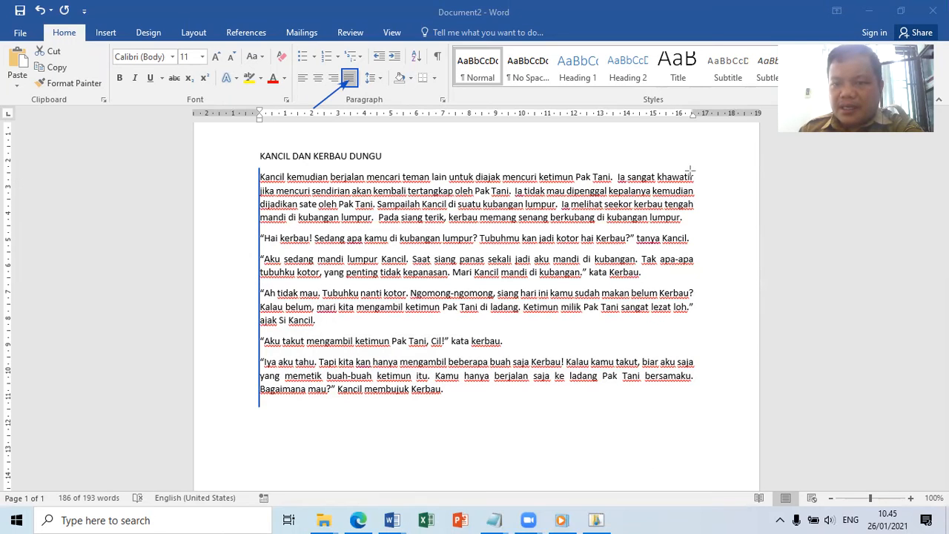
pyautogui.moveTo(693, 170); pyautogui.dragTo(695, 394)
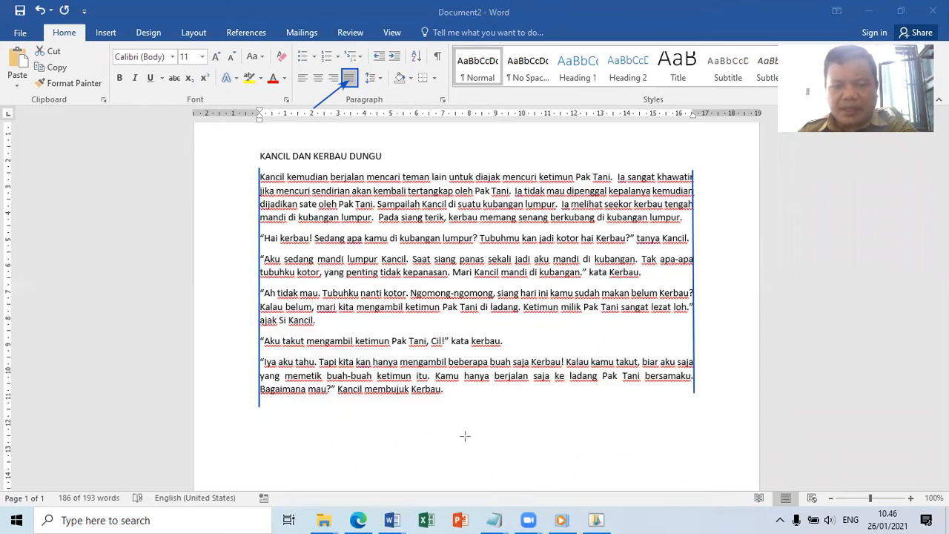
# Step: Start a new paragraph reading "Perataan Teks" after the story's last paragraph, leaving several blank lines in between
pyautogui.click(393, 428)
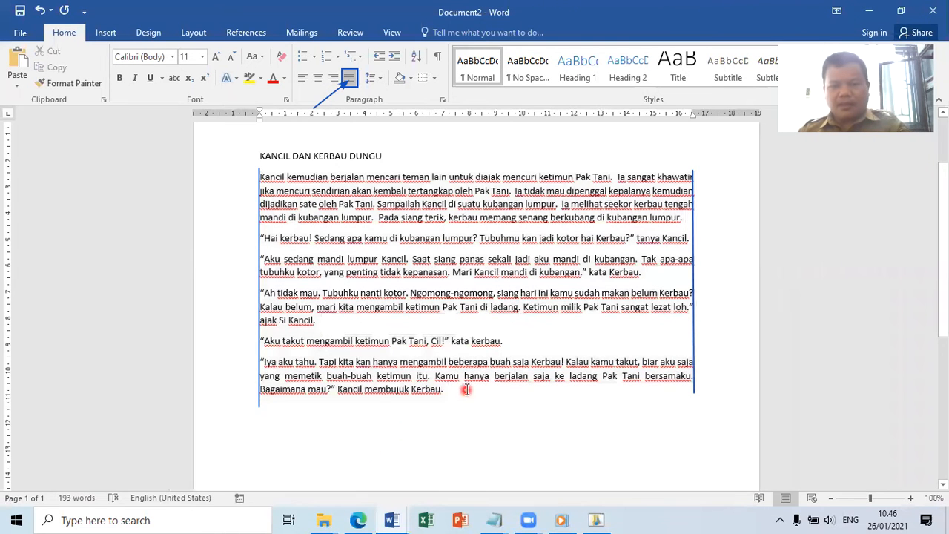
pyautogui.press('Return')
pyautogui.press('Return')
pyautogui.press('Return')
pyautogui.press('Return')
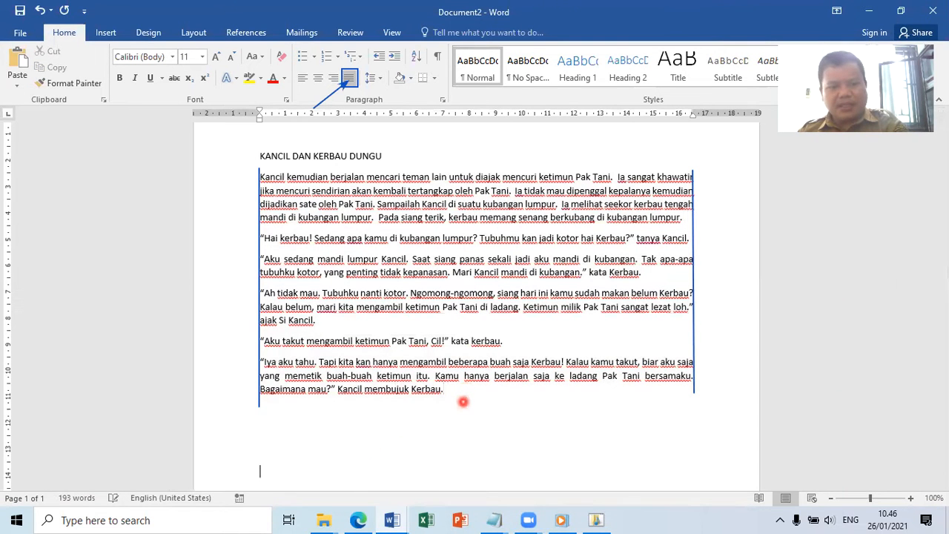
pyautogui.scroll(-3, 463, 402)
pyautogui.scroll(1, 463, 402)
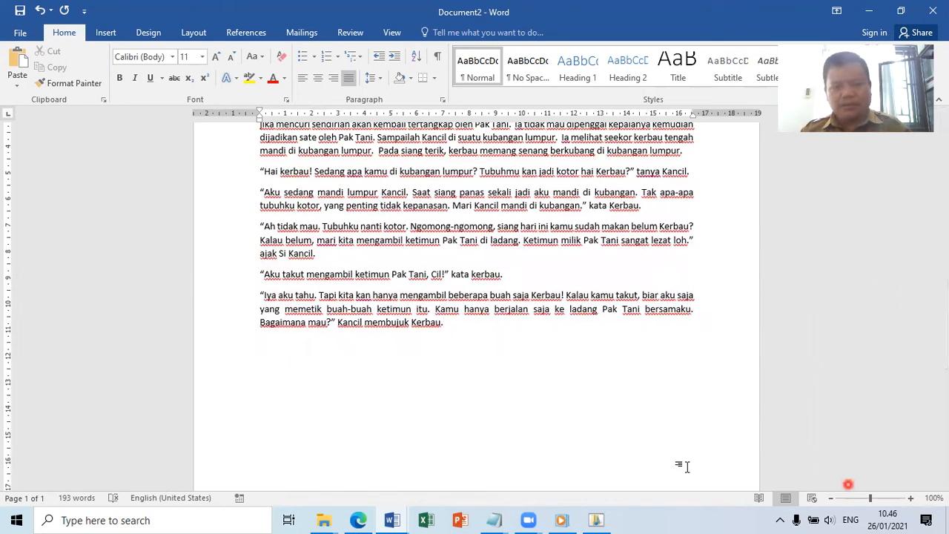
pyautogui.write('Pe')
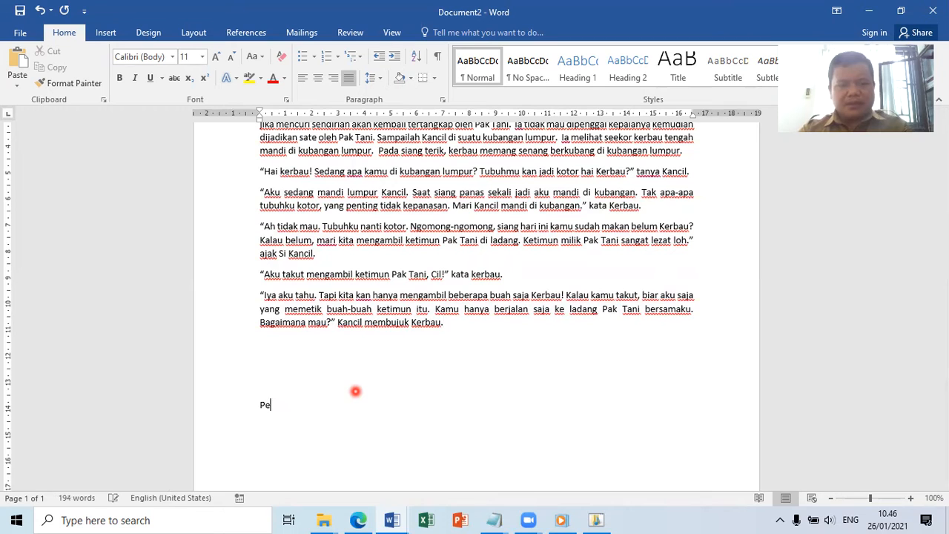
pyautogui.write('rataan Teks')
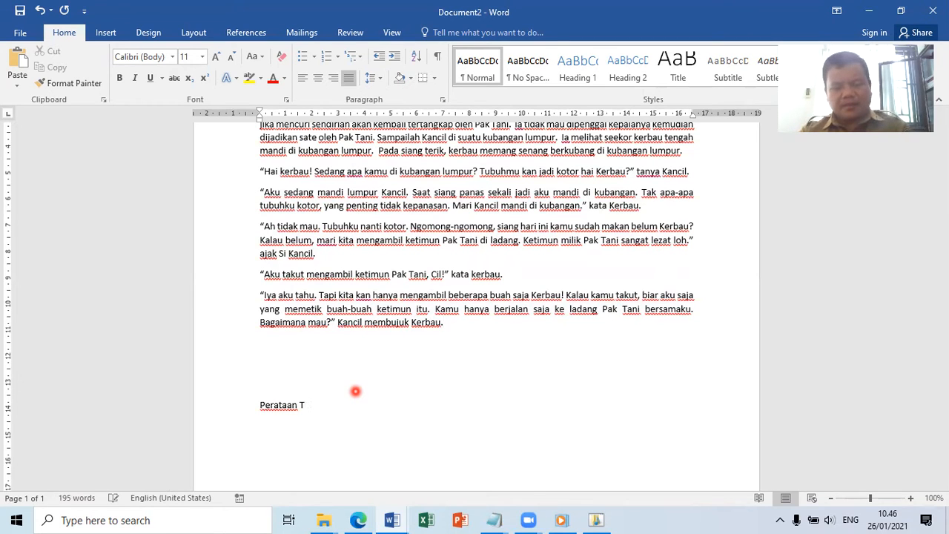
# Step: Make the Perataan Teks line bold and enlarge its font to 18 pt
pyautogui.click(208, 405)
pyautogui.click(119, 78)
pyautogui.click(216, 57)
pyautogui.click(216, 58)
pyautogui.click(216, 57)
pyautogui.click(217, 59)
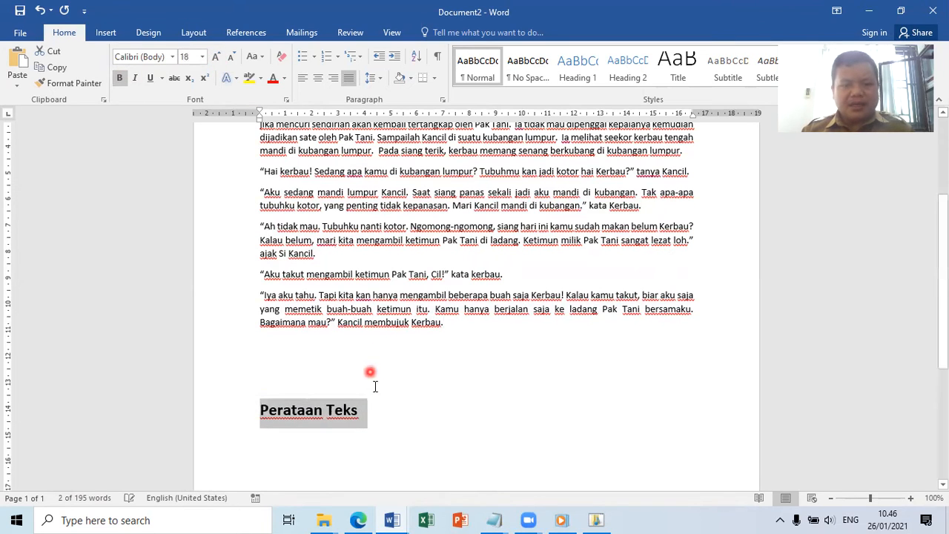
# Step: Continue the Perataan Teks heading with "disebut juga dengan ALIGN, terdiri dari 4 fungsi:"
pyautogui.click(390, 414)
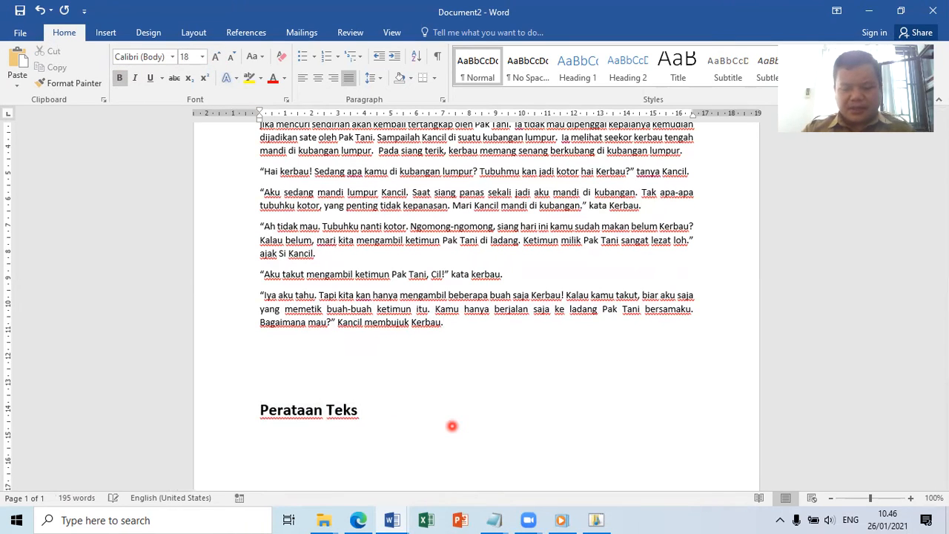
pyautogui.write('disebu')
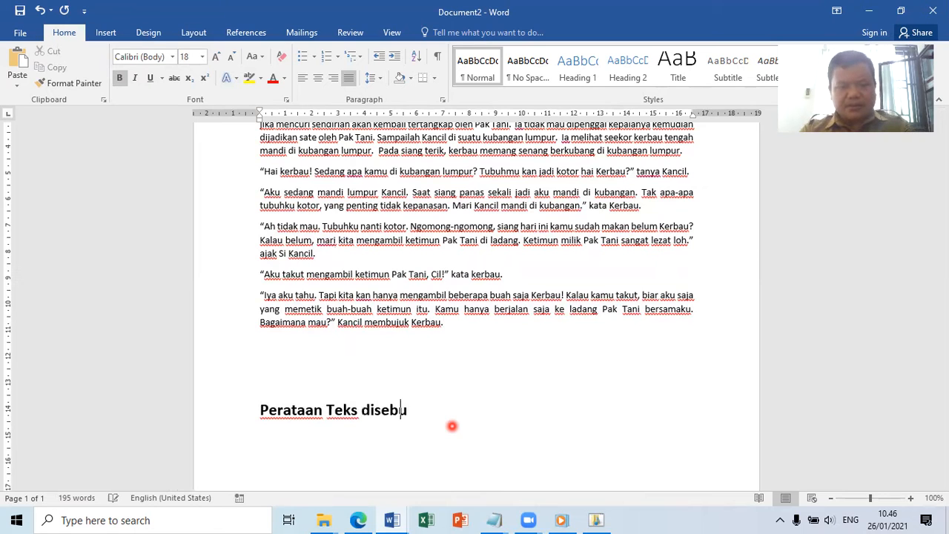
pyautogui.write('t juga ')
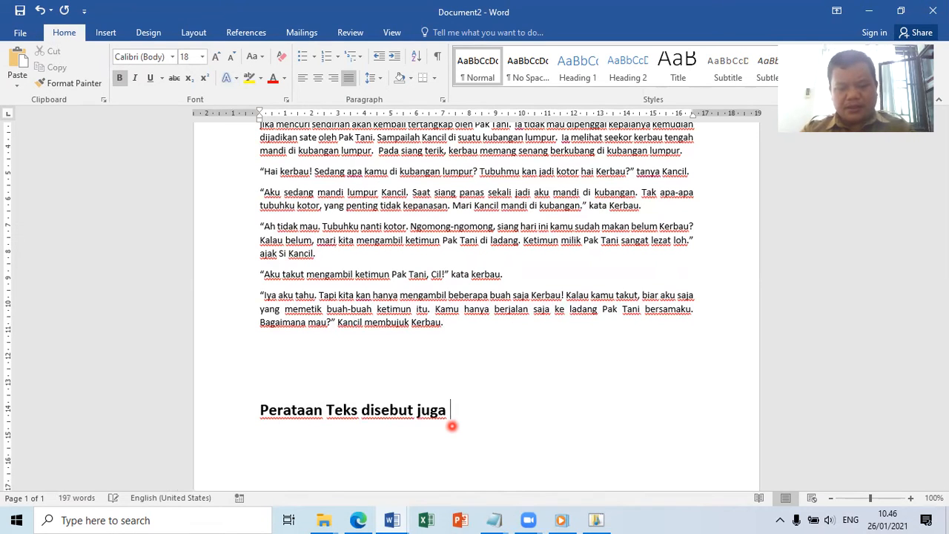
pyautogui.write('dengan ')
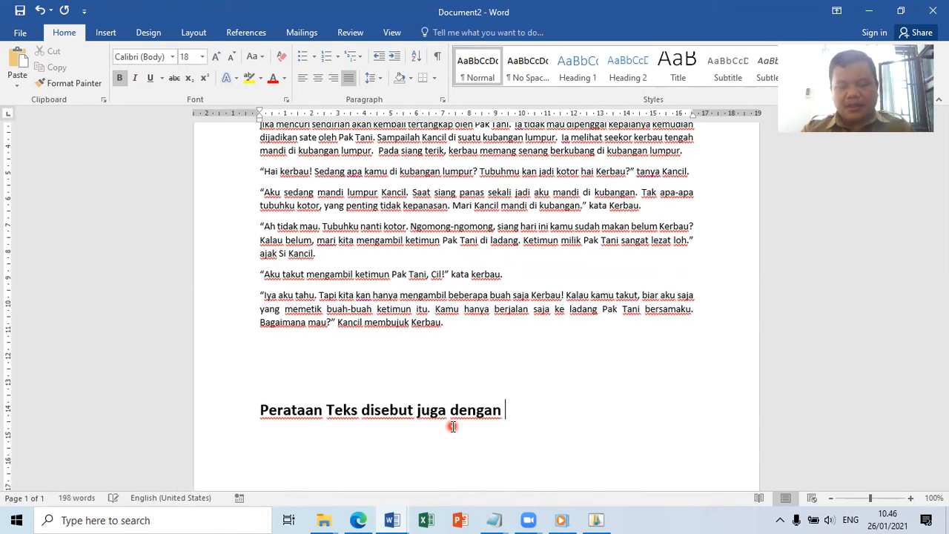
pyautogui.write('ALIGN')
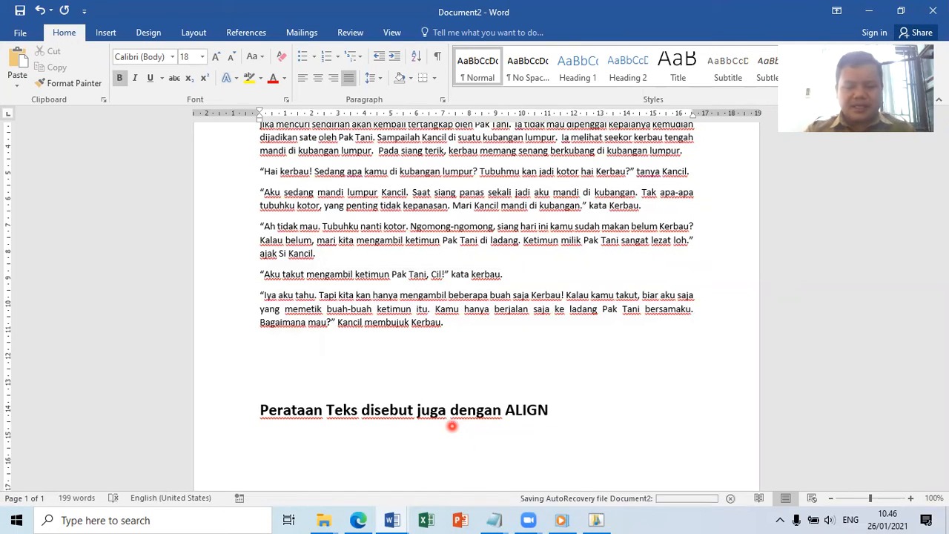
pyautogui.write(', terdiri dari ')
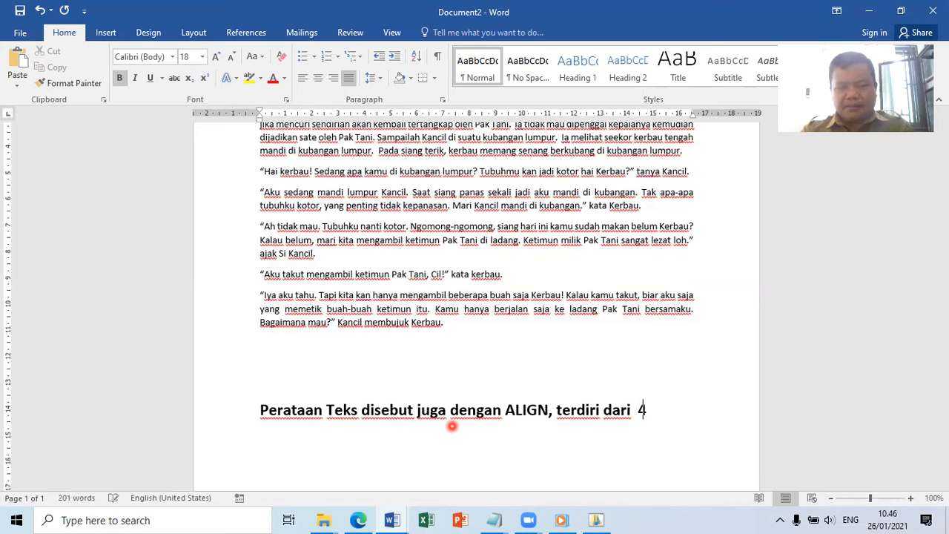
pyautogui.write(' 4 fungsi:')
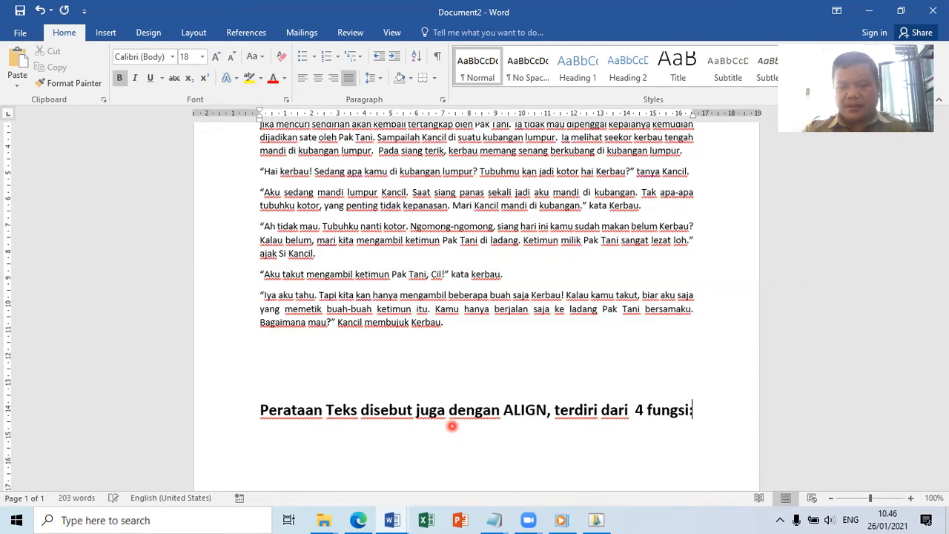
# Step: Start a check-mark bulleted list under the heading with the items Rata Kiri and Rata Kanan
pyautogui.press('Return')
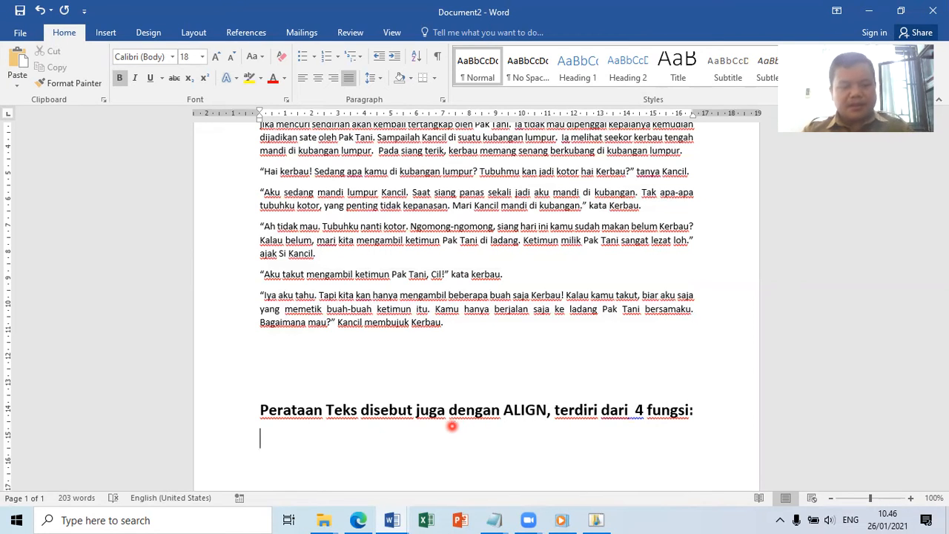
pyautogui.click(313, 57)
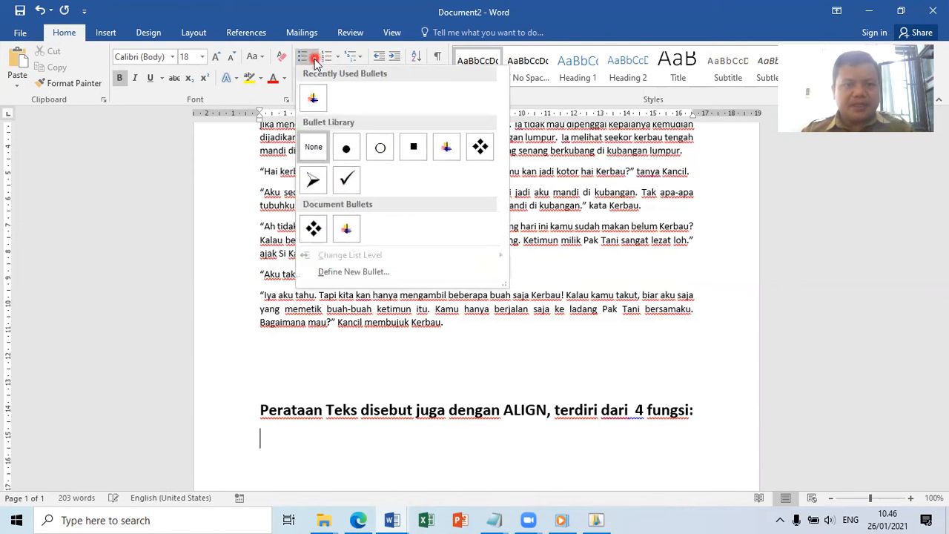
pyautogui.click(347, 179)
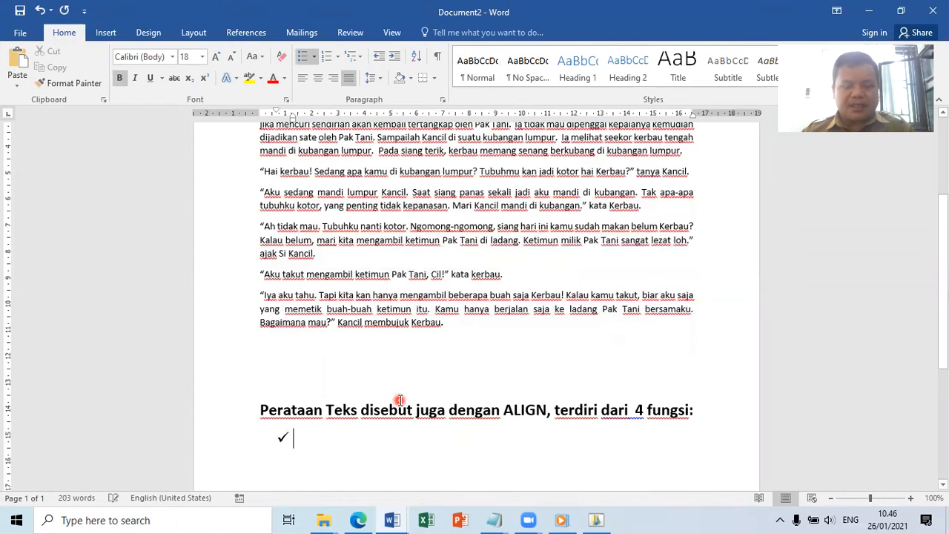
pyautogui.write('Rata Kiri')
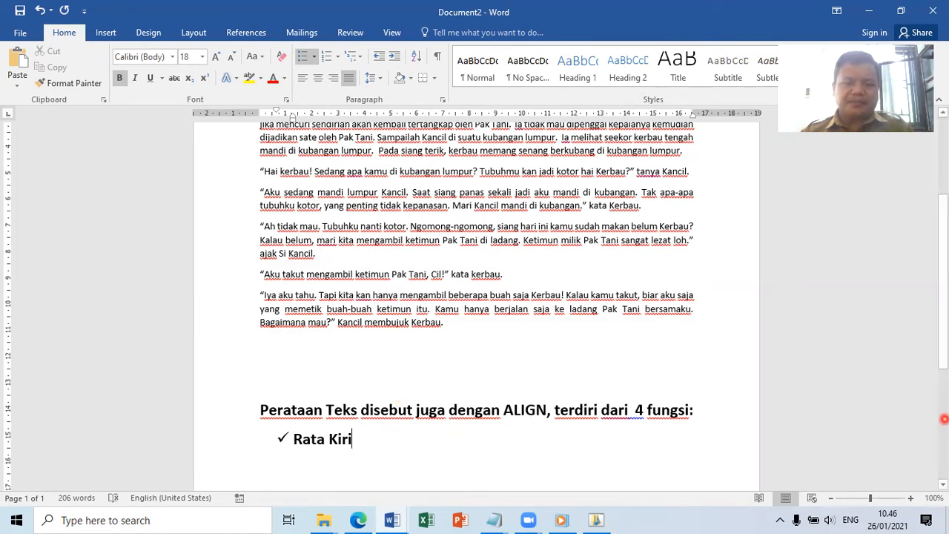
pyautogui.press('Return')
pyautogui.write('Rata ')
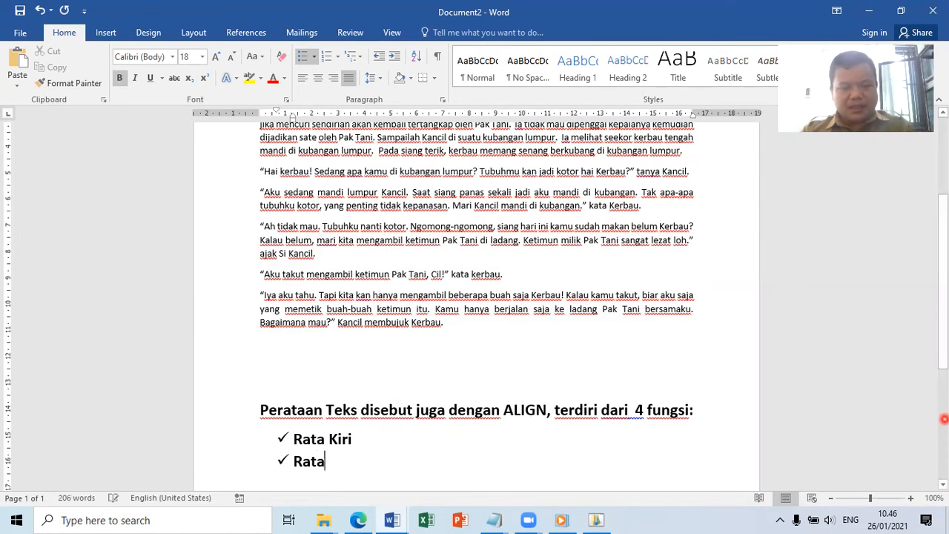
pyautogui.write('Kanan')
# Step: Add the bulleted items "Rata tengah" and "Rata kiri dan kanan" below Rata Kanan
pyautogui.press('Return')
pyautogui.write('DR')
pyautogui.press('BackSpace')
pyautogui.press('BackSpace')
pyautogui.write('Rata tengah')
pyautogui.scroll(-4, 900, 409)
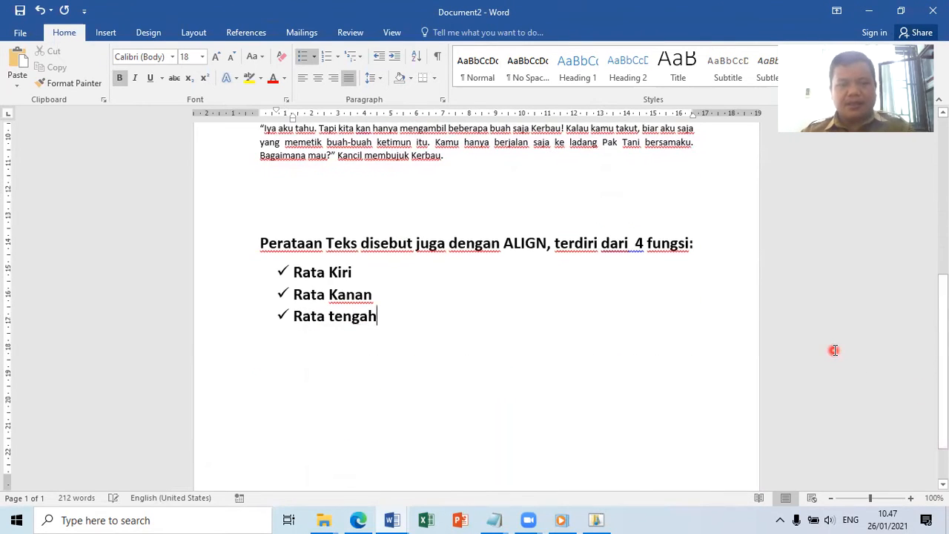
pyautogui.press('Return')
pyautogui.write('Rata')
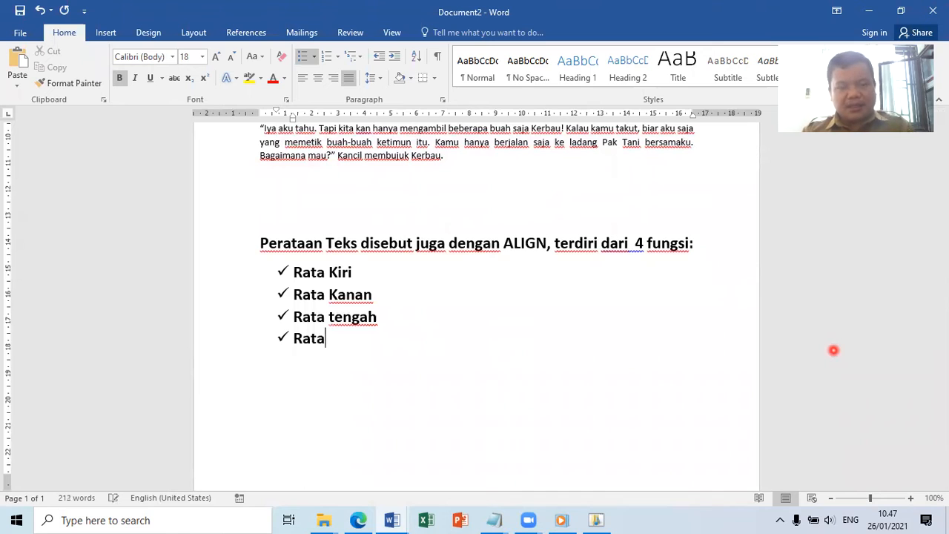
pyautogui.write(' kiri dan ')
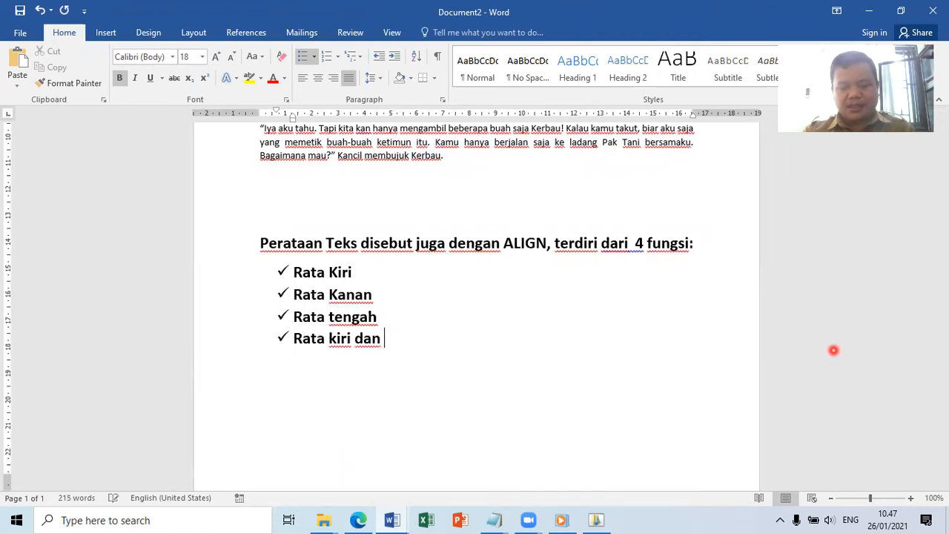
pyautogui.write('karanan')
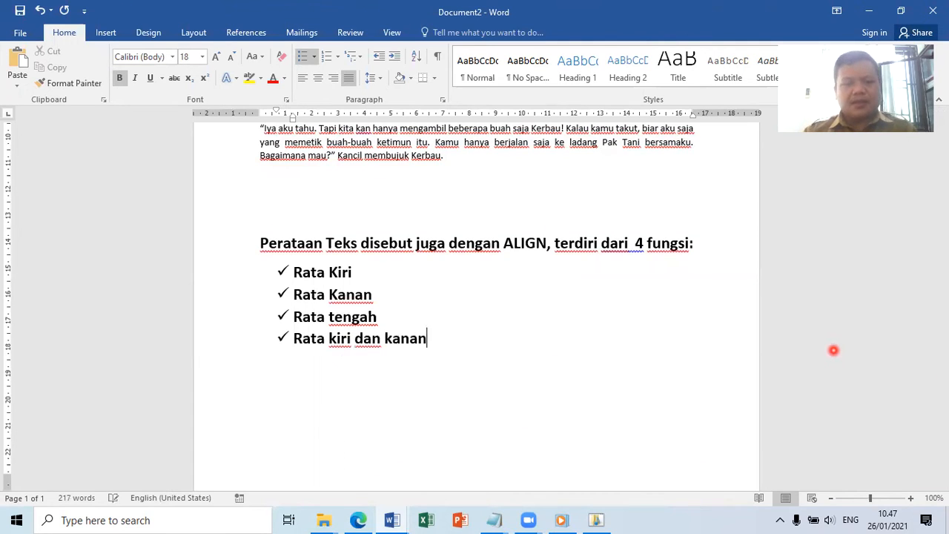
# Step: Append an arrow and "Left Align" to the Rata Kiri item, and an arrow and "Righ Align" to the Rata Kanan item
pyautogui.click(428, 272)
pyautogui.write('-->')
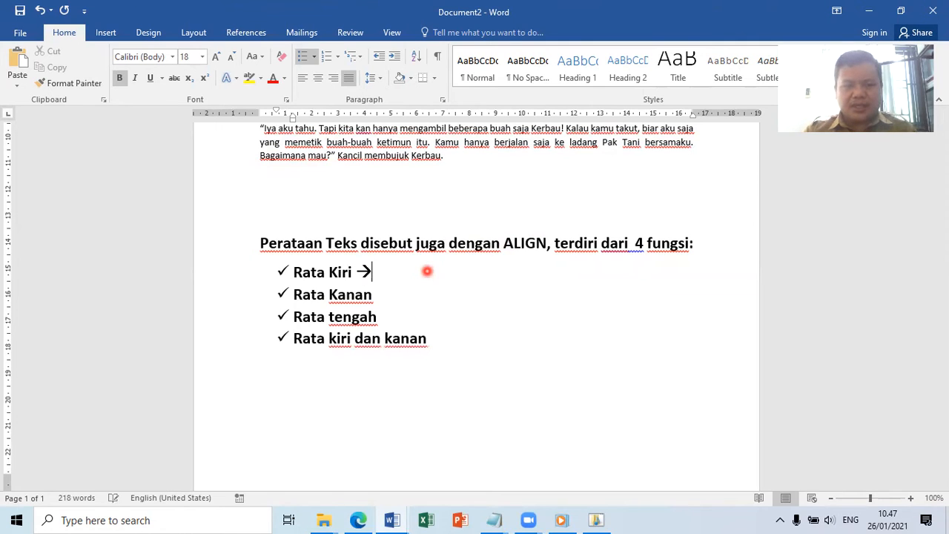
pyautogui.write(' Left Align')
pyautogui.click(413, 294)
pyautogui.write('--> Ri')
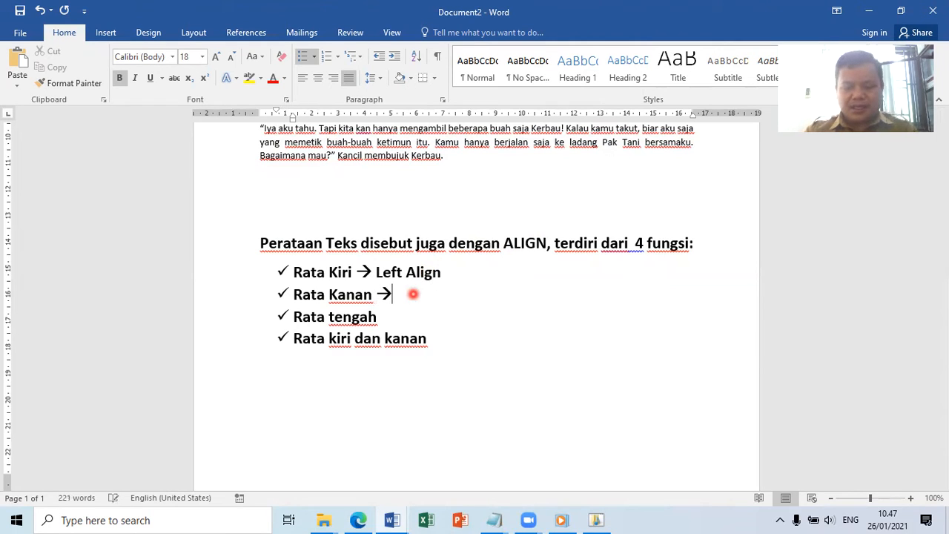
pyautogui.write('gh')
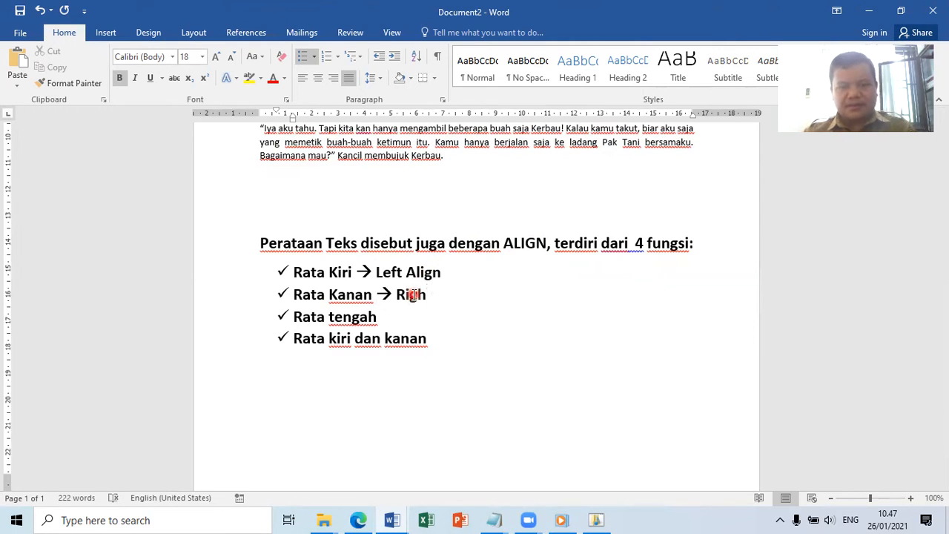
pyautogui.write(' ALign')
pyautogui.press('Return')
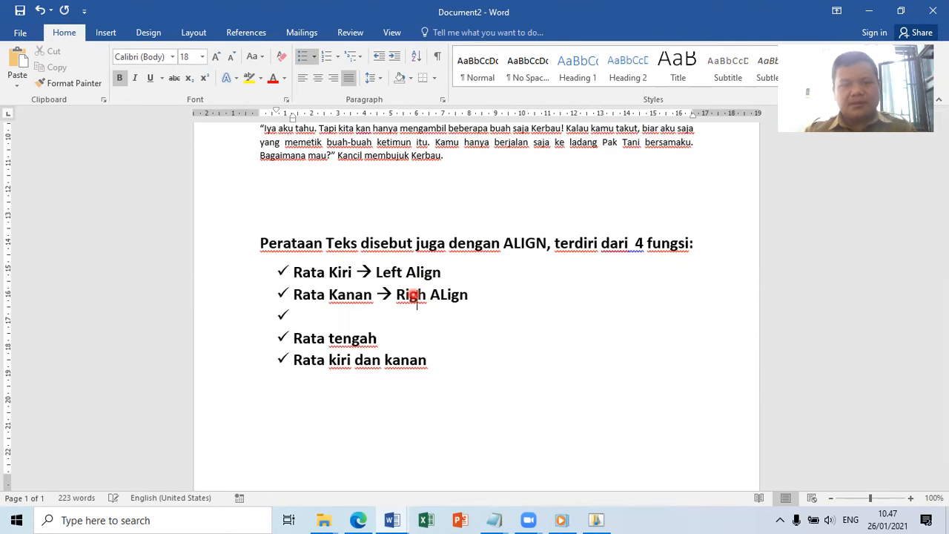
pyautogui.press('Delete')
# Step: Append an arrow and "Center" to the Rata tengah item, and an arrow and "Justify" to the Rata kiri dan kanan item
pyautogui.click(416, 310)
pyautogui.write('-->')
pyautogui.write(' Center')
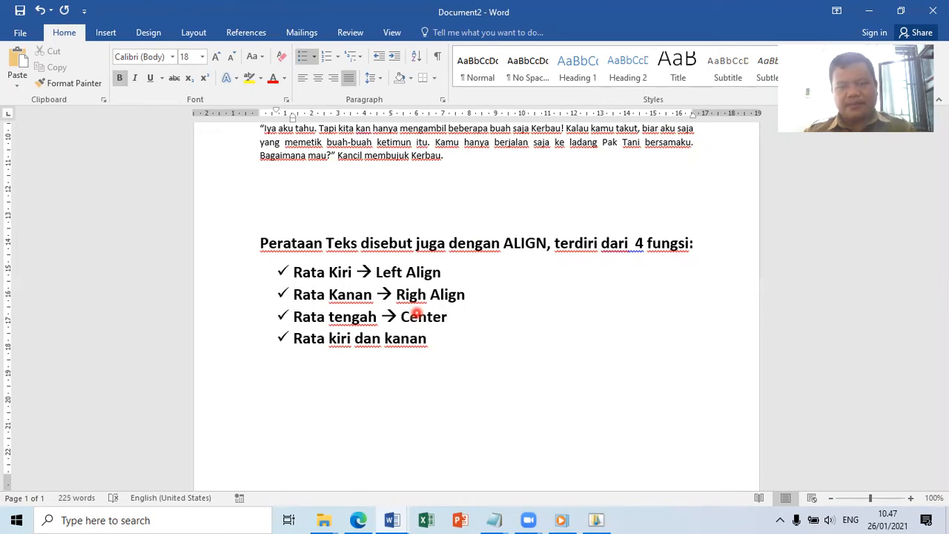
pyautogui.click(437, 339)
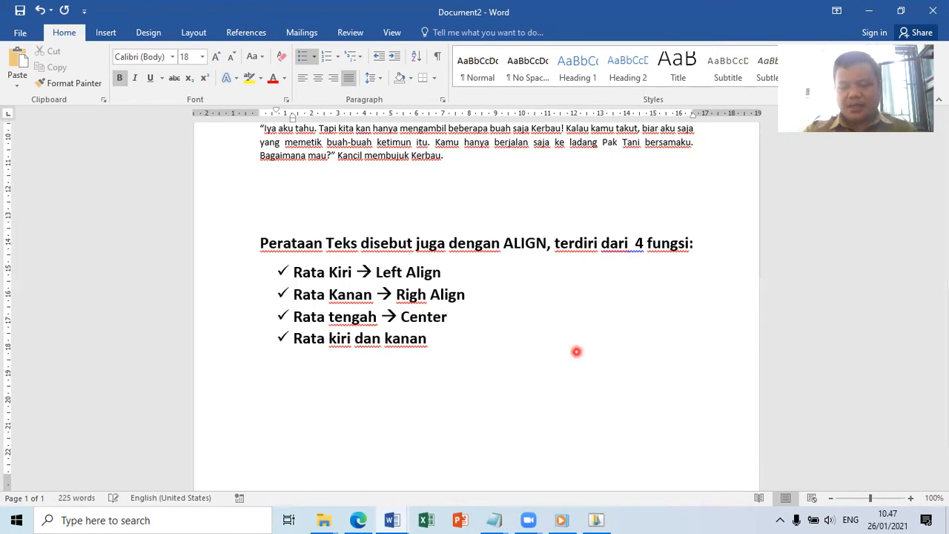
pyautogui.write('--> ')
pyautogui.write('Justify')
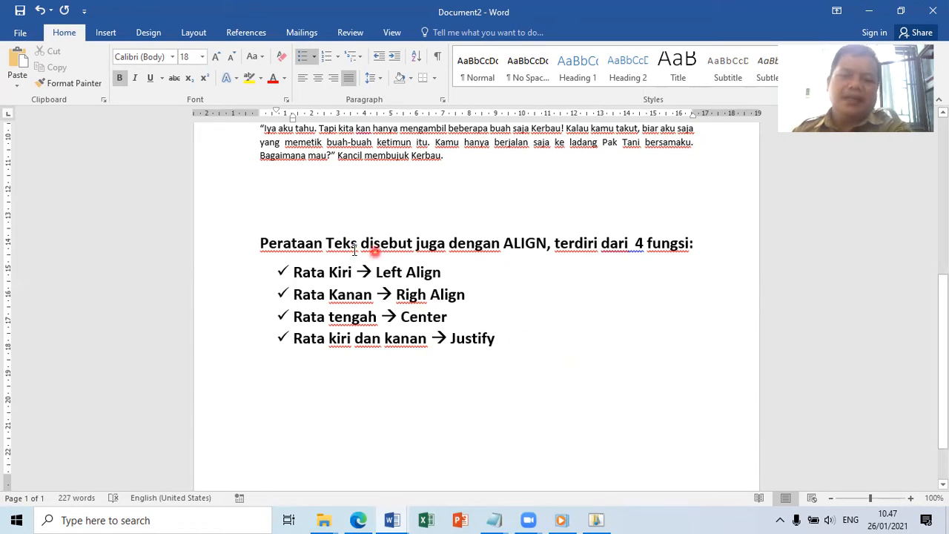
# Step: Append ": Membuat teks rata kiri" to the Rata Kiri item
pyautogui.click(438, 273)
pyautogui.write(': Membuat e')
pyautogui.press('BackSpace')
pyautogui.write('teks rat')
pyautogui.write('a kana')
pyautogui.press('BackSpace')
pyautogui.press('BackSpace')
pyautogui.press('BackSpace')
pyautogui.write('iri')
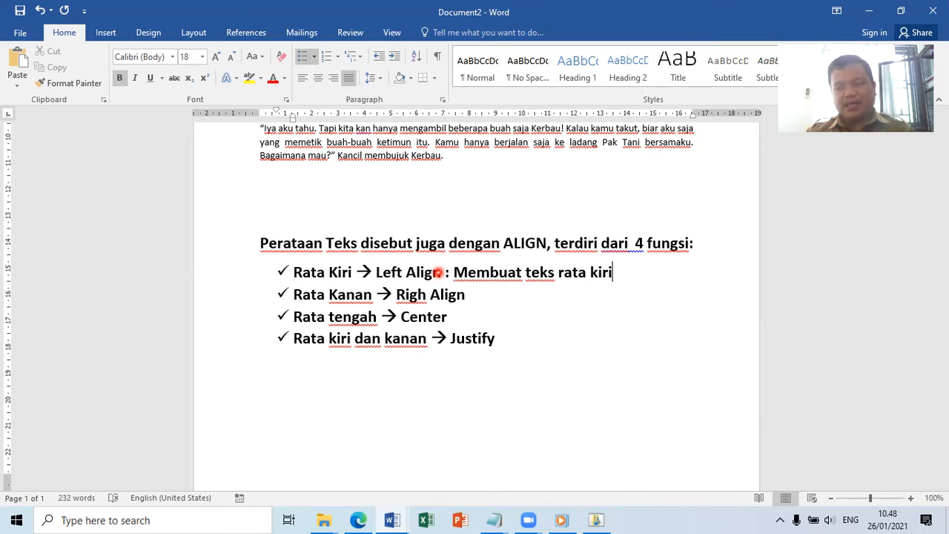
pyautogui.write('/')
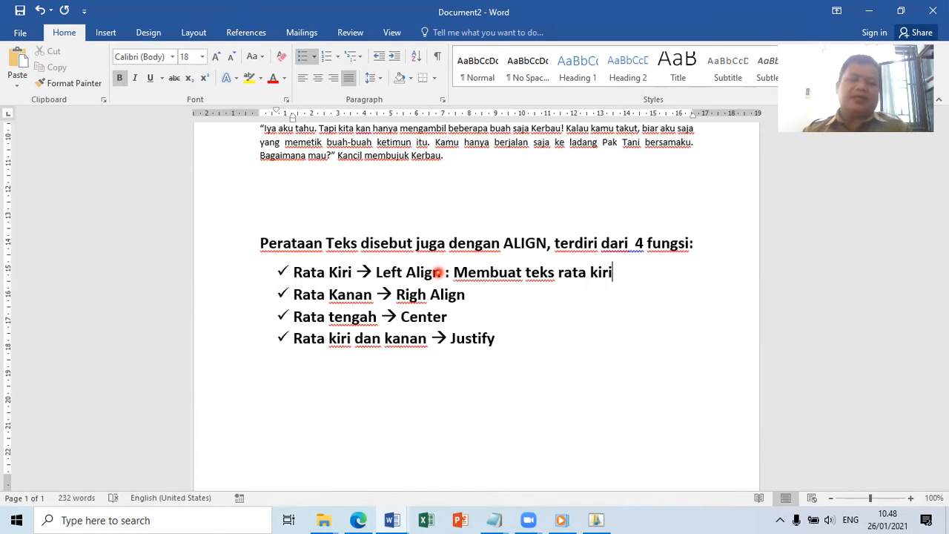
# Step: Append ": Membuat teks rapih/rata dibagian kanan" to the Rata Kanan item
pyautogui.press('Down')
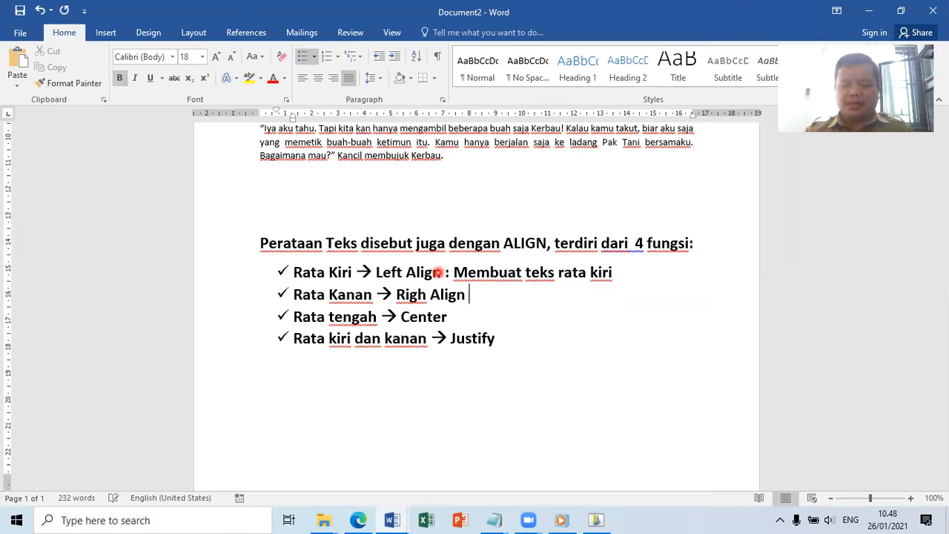
pyautogui.write(': Mem')
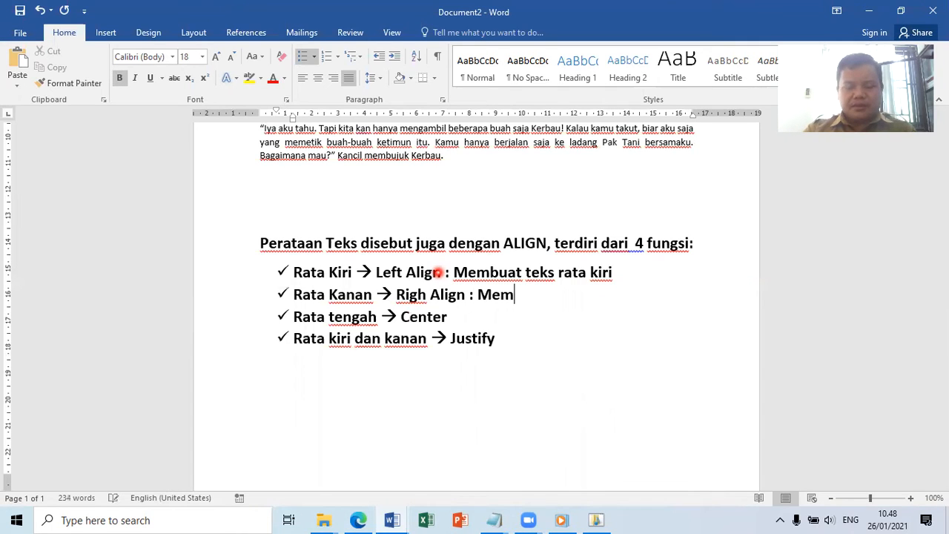
pyautogui.write('buat teks')
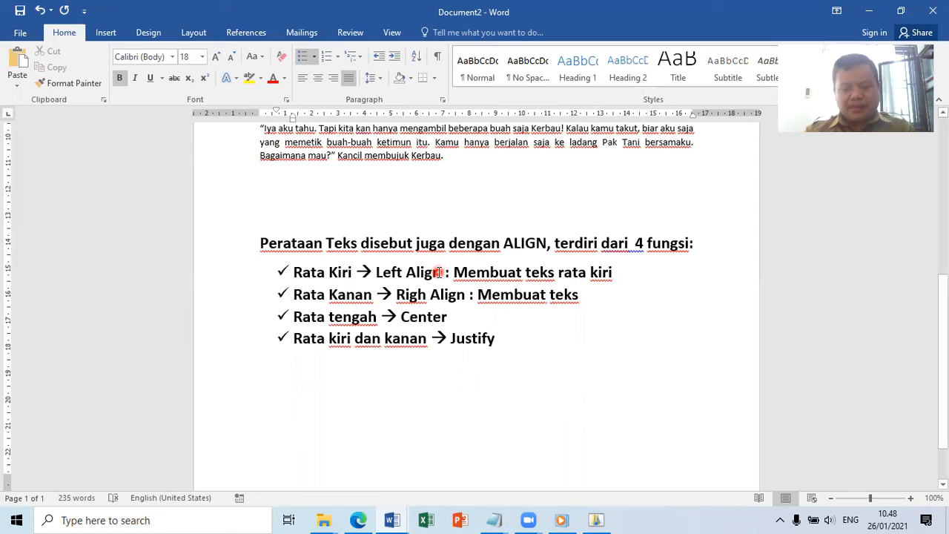
pyautogui.write(' rapih/rata [ada')
pyautogui.press('BackSpace')
pyautogui.press('BackSpace')
pyautogui.press('BackSpace')
pyautogui.press('BackSpace')
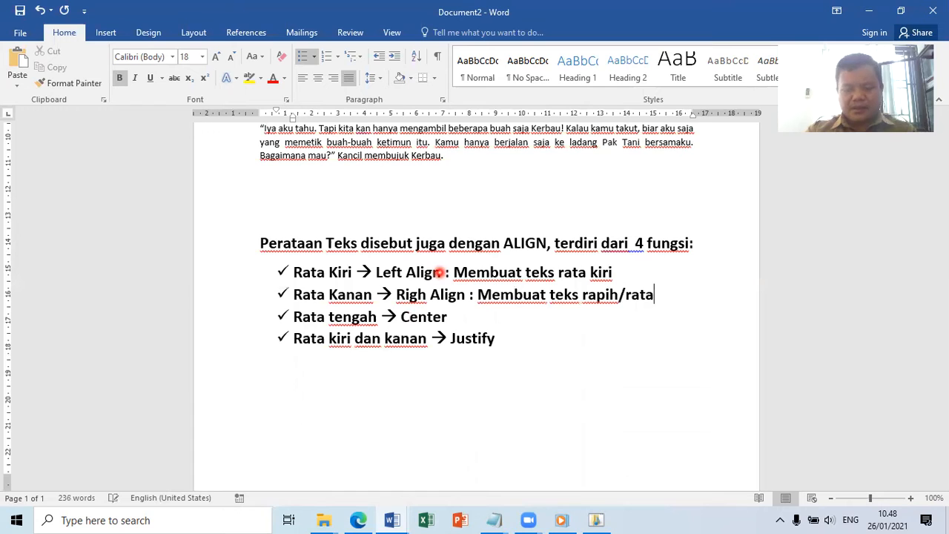
pyautogui.write('ba')
pyautogui.press('BackSpace')
pyautogui.press('BackSpace')
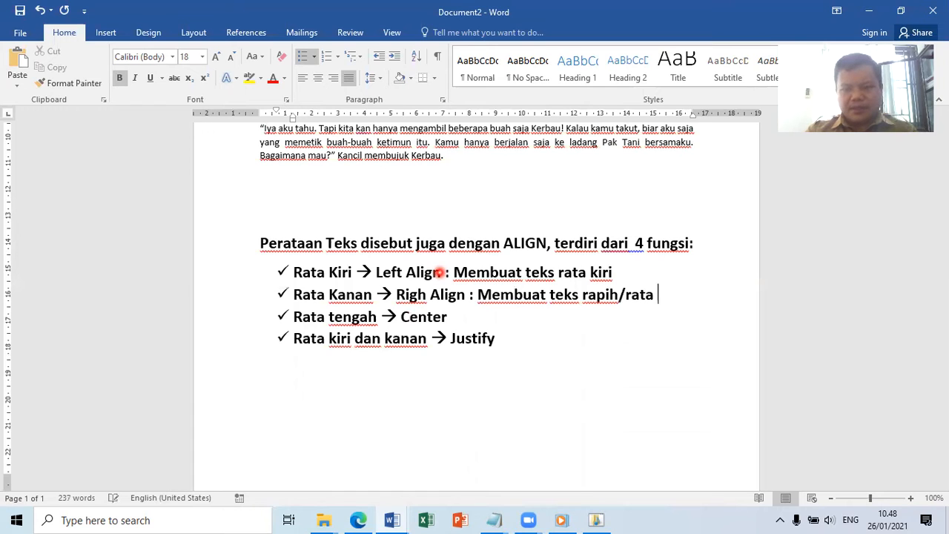
pyautogui.write('dibagian ')
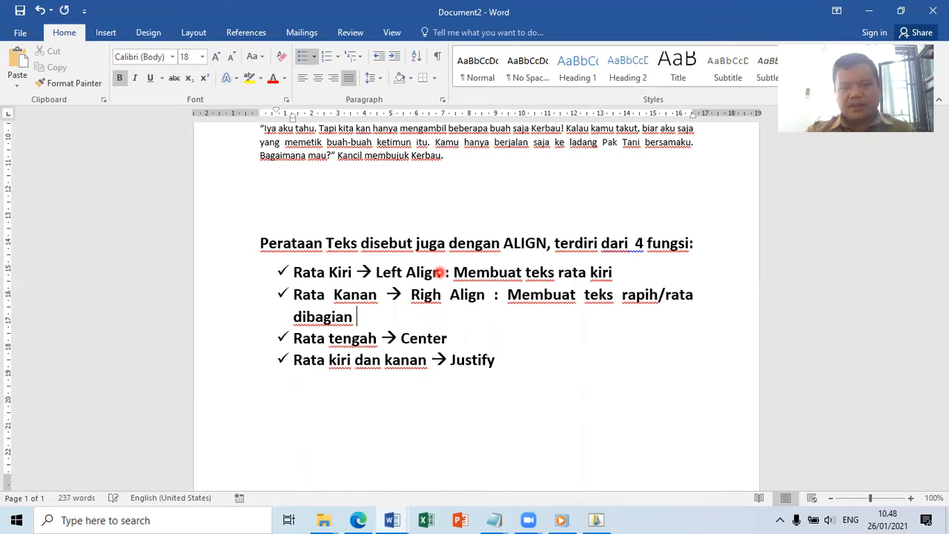
pyautogui.write('kanan')
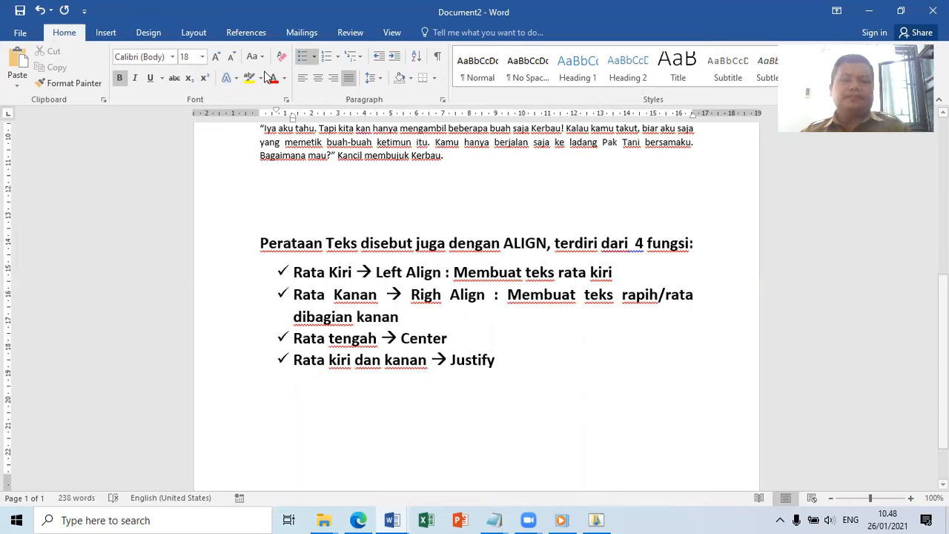
# Step: Colour the descriptions after the colons in the Rata Kanan and Rata Kiri items Dark Blue
pyautogui.moveTo(293, 119)
pyautogui.mouseDown()
pyautogui.moveTo(397, 123)
pyautogui.moveTo(293, 143)
pyautogui.mouseUp()
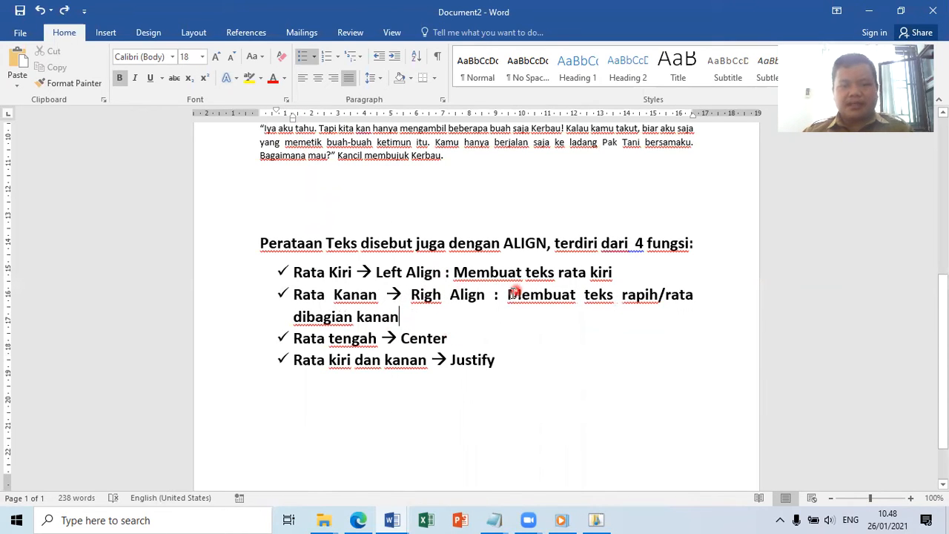
pyautogui.moveTo(510, 293); pyautogui.dragTo(527, 309)
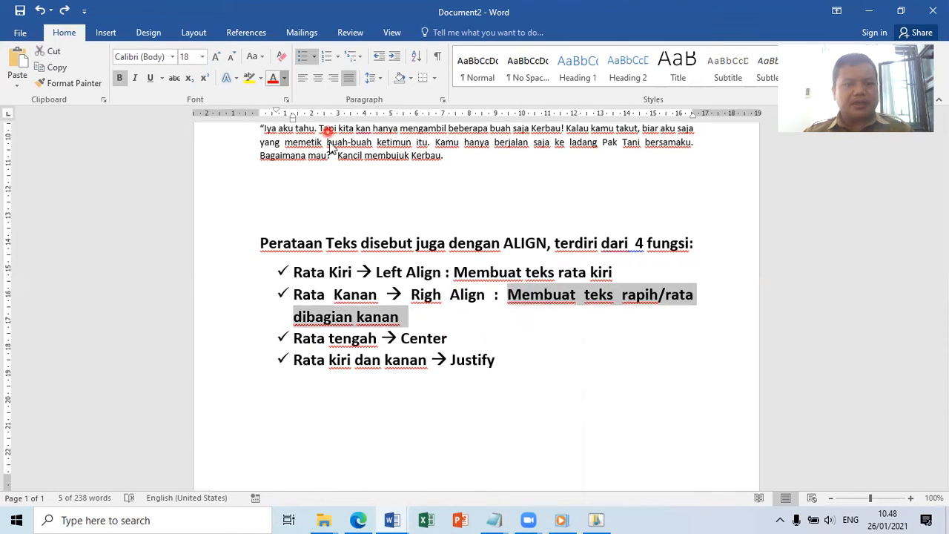
pyautogui.click(284, 79)
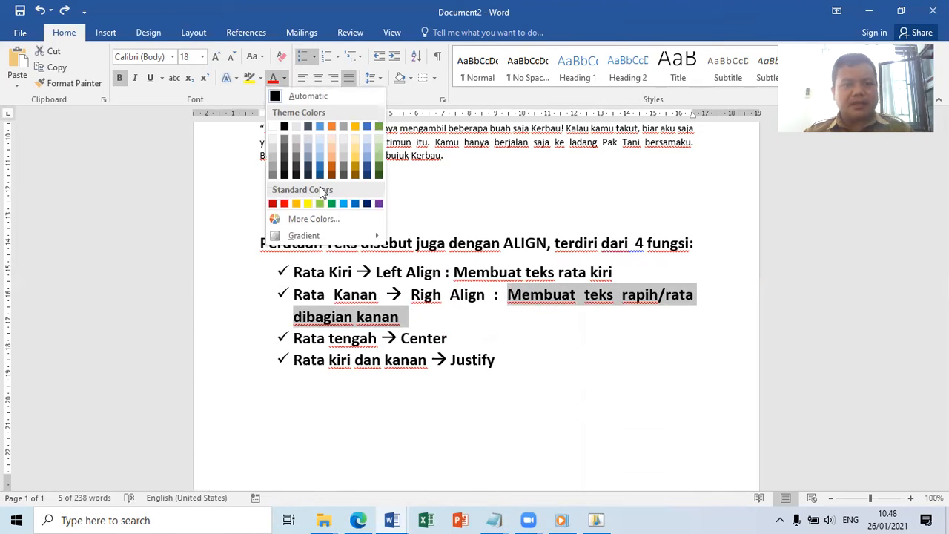
pyautogui.click(366, 206)
pyautogui.moveTo(455, 273); pyautogui.dragTo(612, 273)
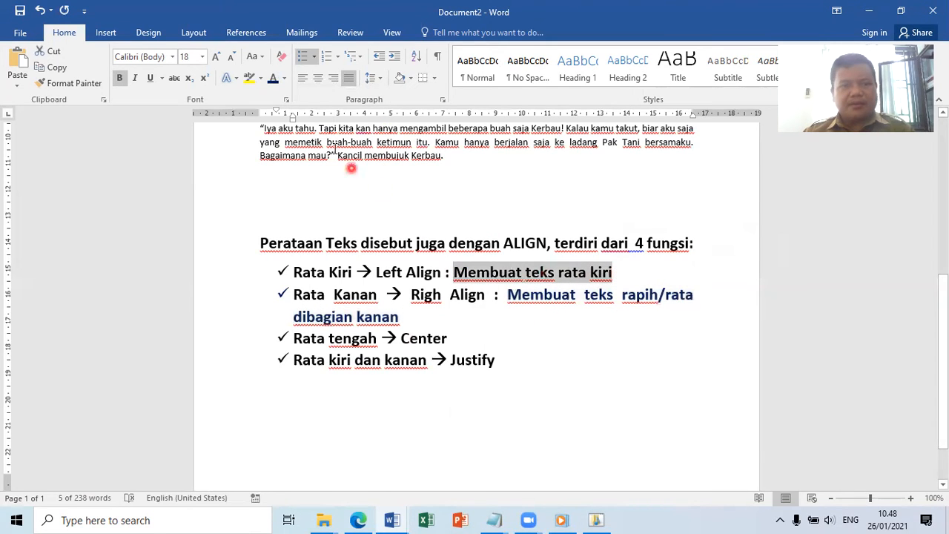
pyautogui.click(272, 82)
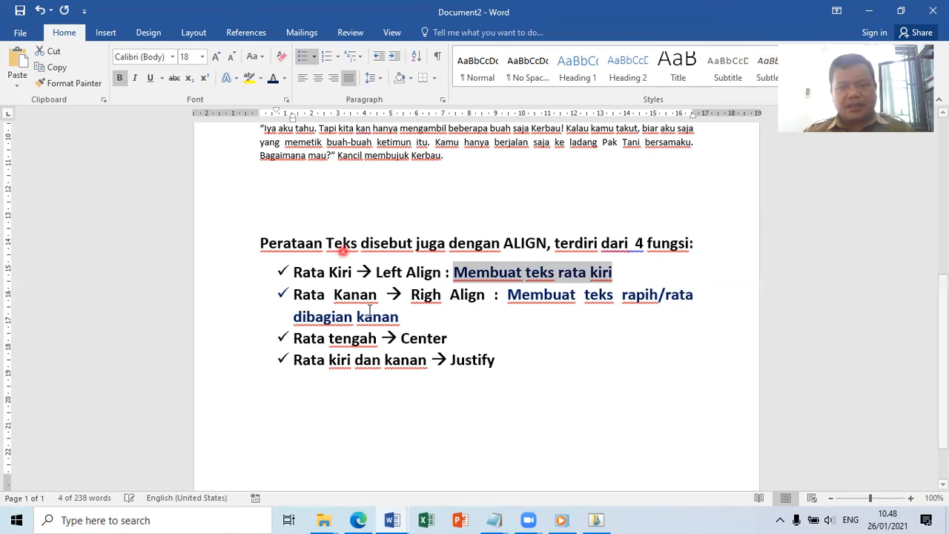
# Step: Append ": Membuat teks semua kearah tengah sehingga pada bagian kiri dan kanan tidak rapih atau tidak rata" to Rata tengah and colour the description Dark Blue
pyautogui.click(447, 338)
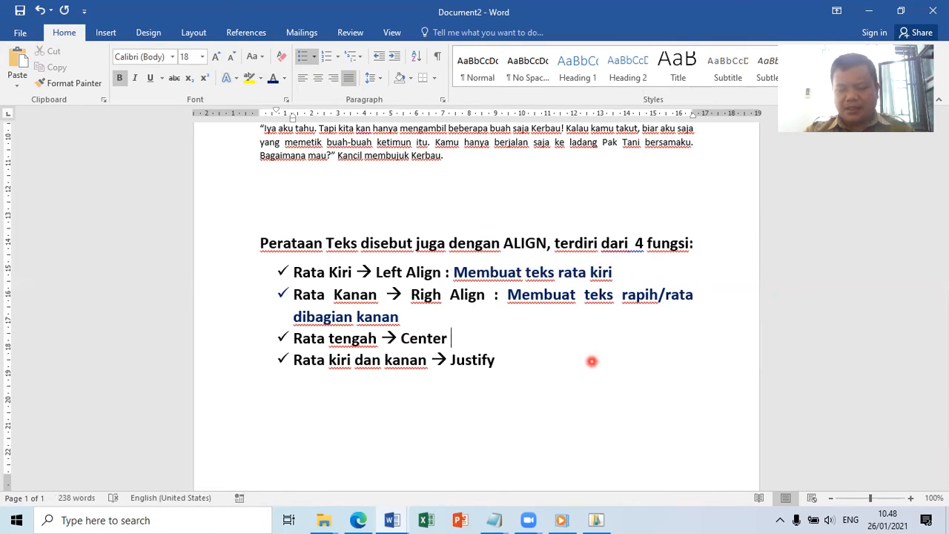
pyautogui.write(': Membua')
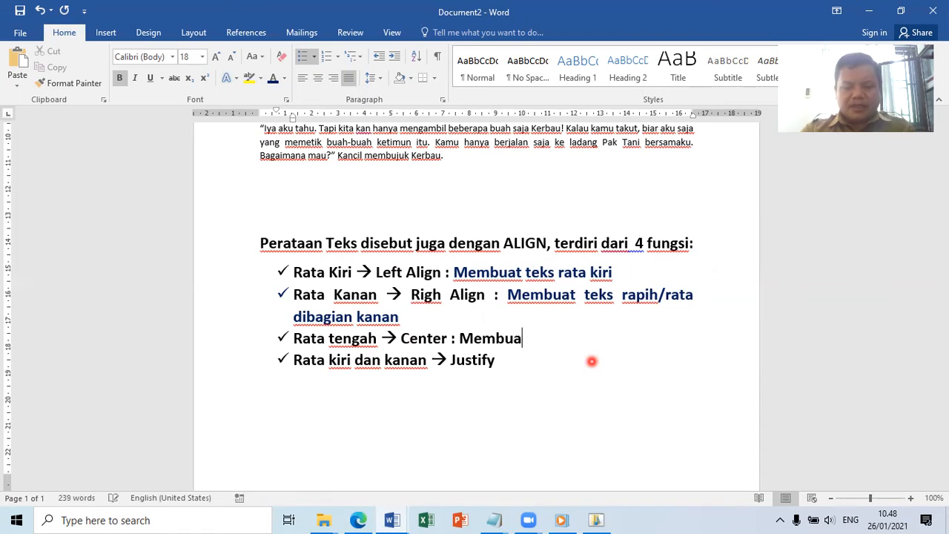
pyautogui.write('t teks semua')
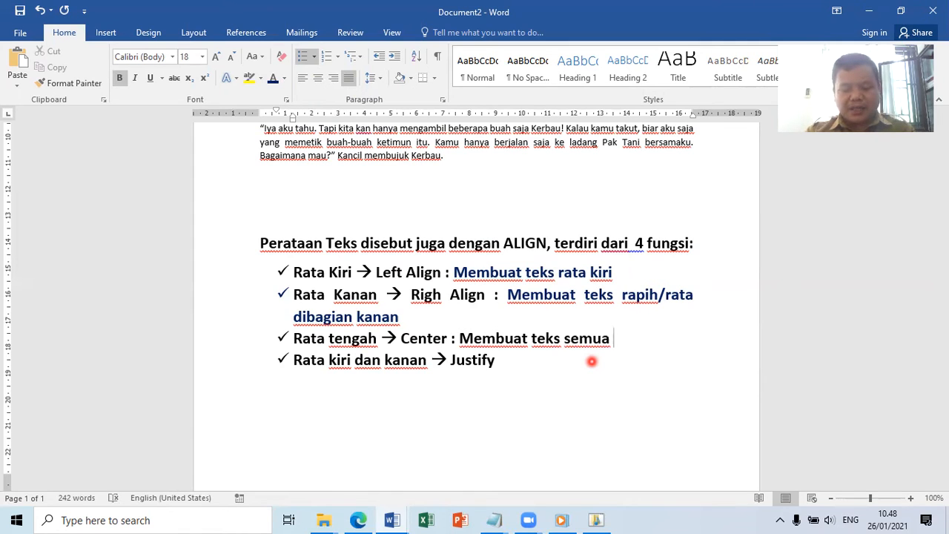
pyautogui.write('kearah tengah s')
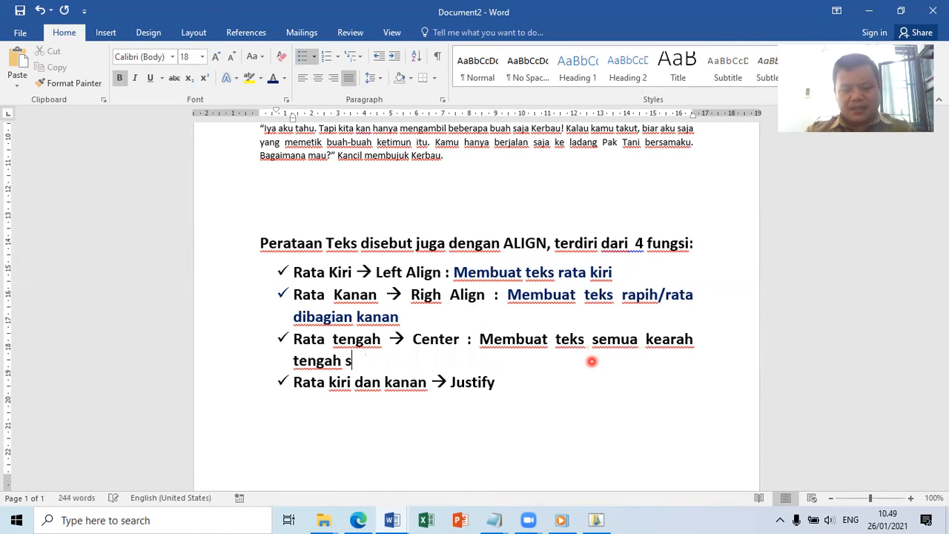
pyautogui.write('ehingga p')
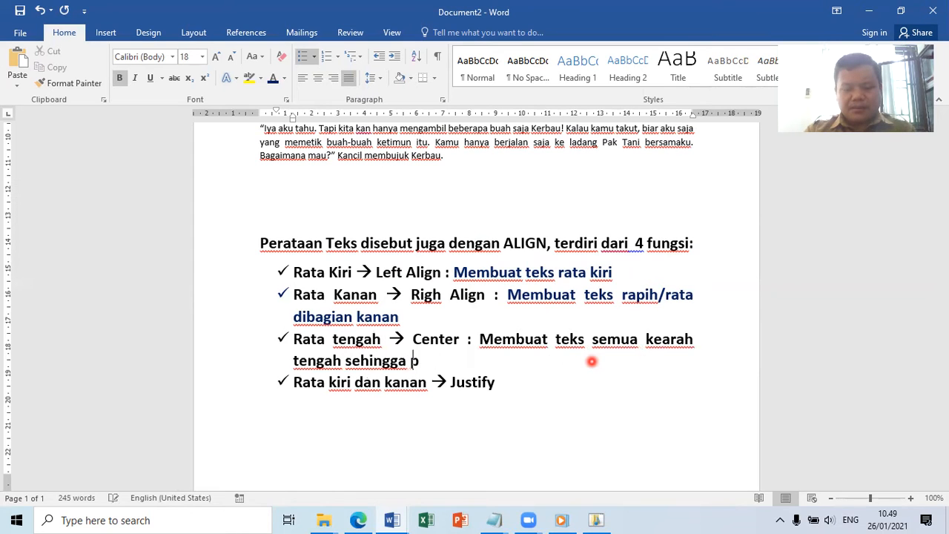
pyautogui.write('ada bagian k')
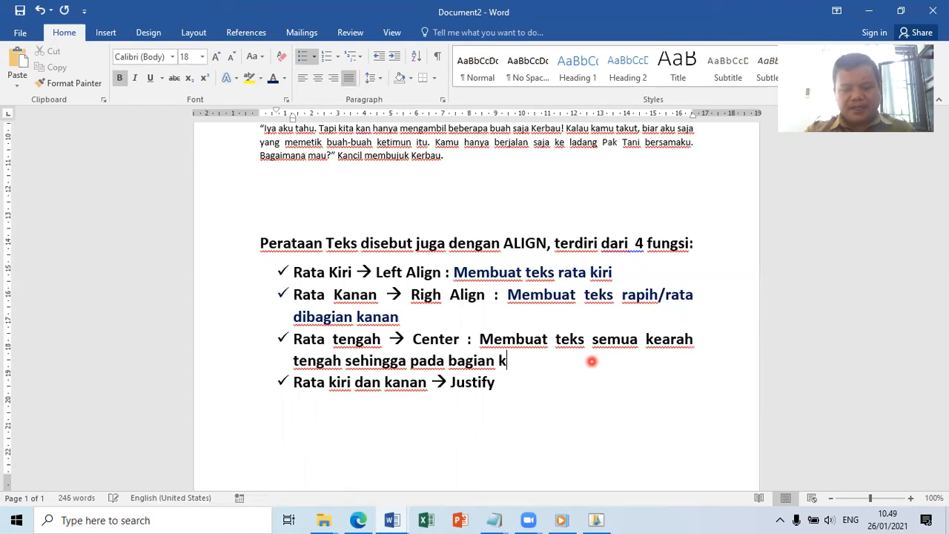
pyautogui.write('iri dan ')
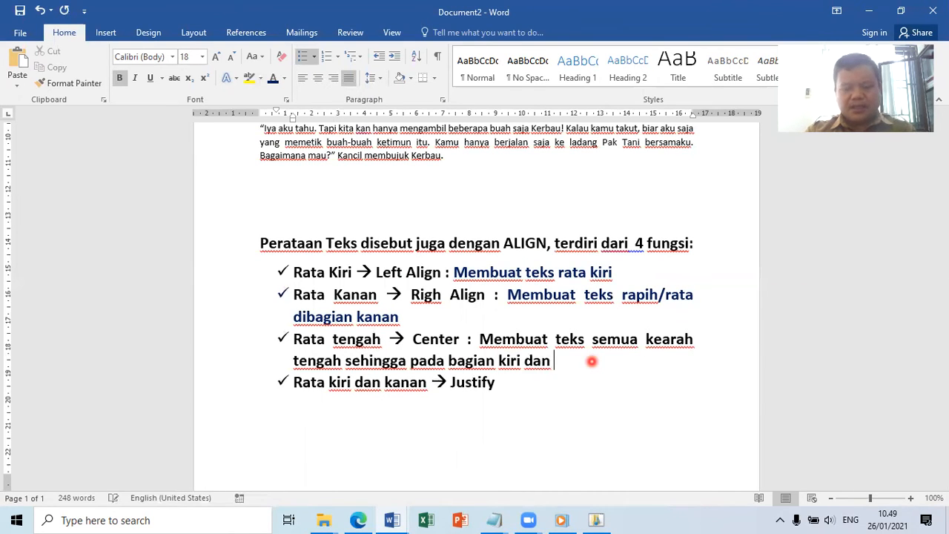
pyautogui.write('kanan tida')
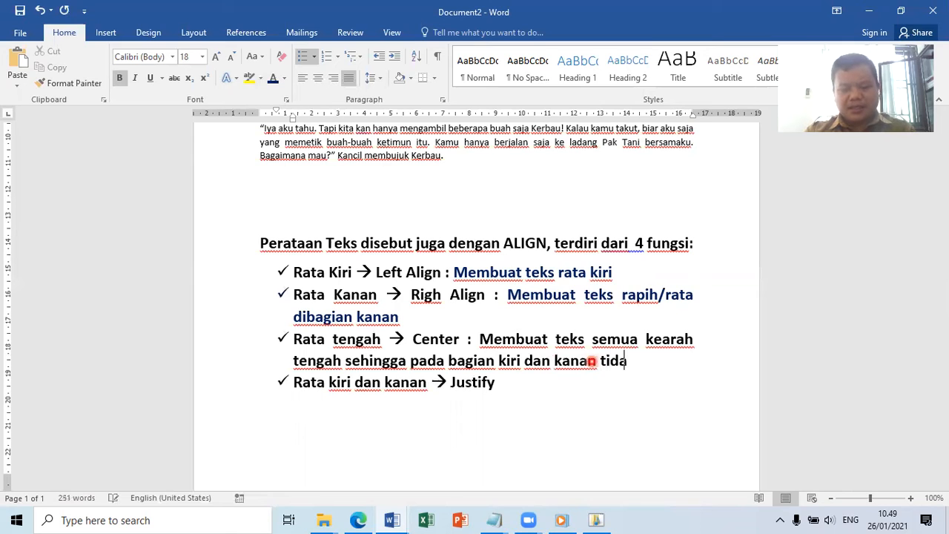
pyautogui.write('k rapih')
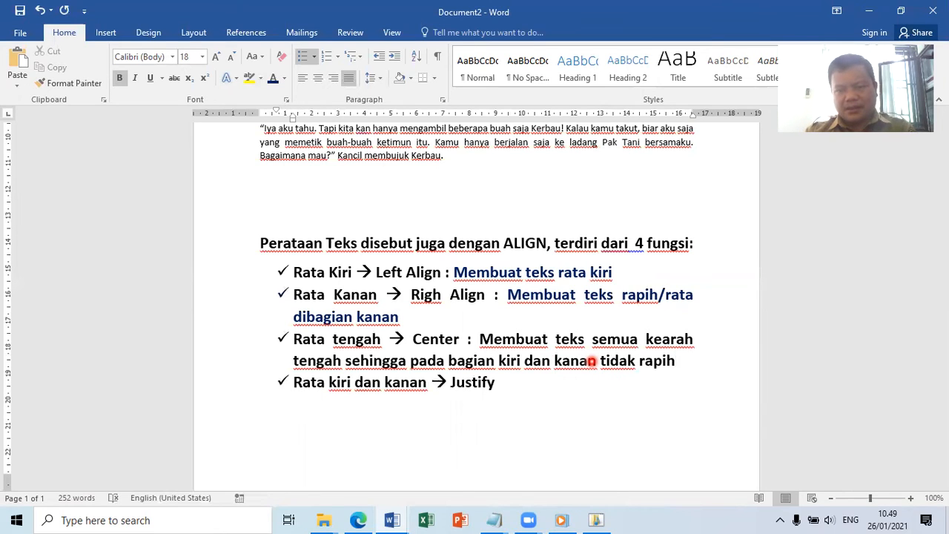
pyautogui.write('at')
pyautogui.press('BackSpace')
pyautogui.write('atau tidak rarta')
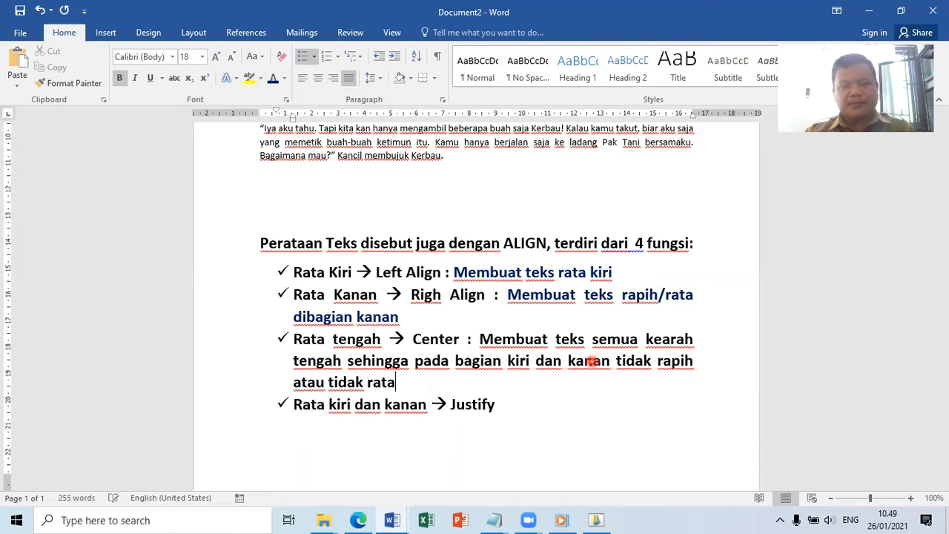
pyautogui.moveTo(480, 339); pyautogui.dragTo(545, 380)
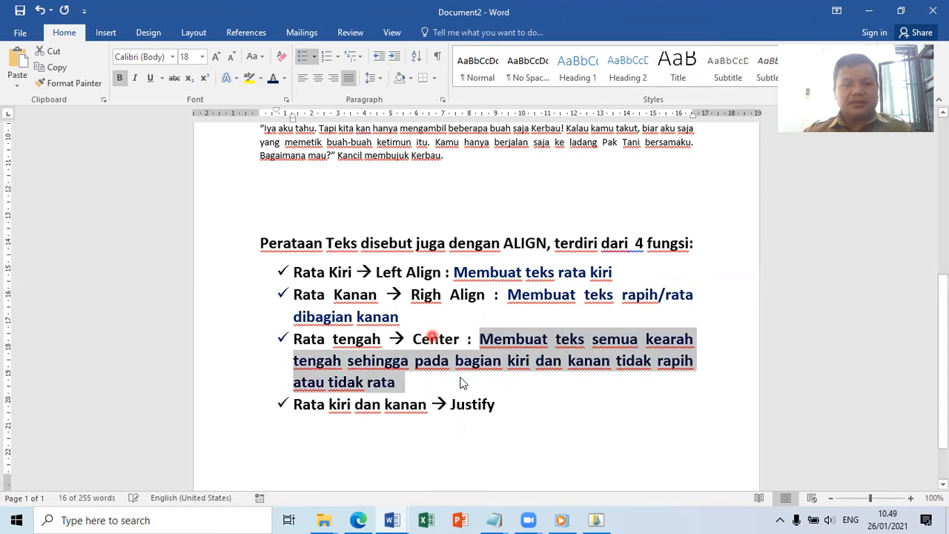
# Step: Append ": membuat teks menjadi rata atau rapih pada bagian kiri dan kanan" to the Rata kiri dan kanan item
pyautogui.click(520, 406)
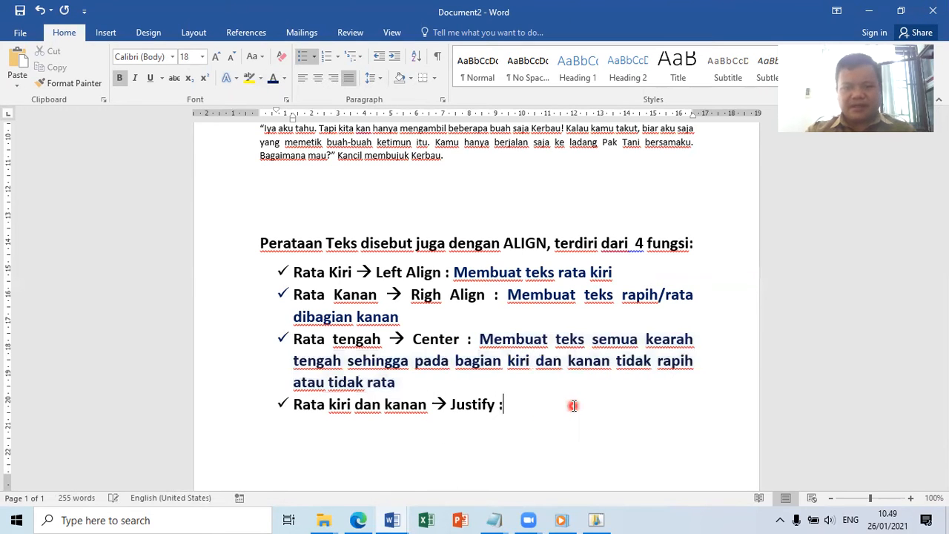
pyautogui.write('membuat')
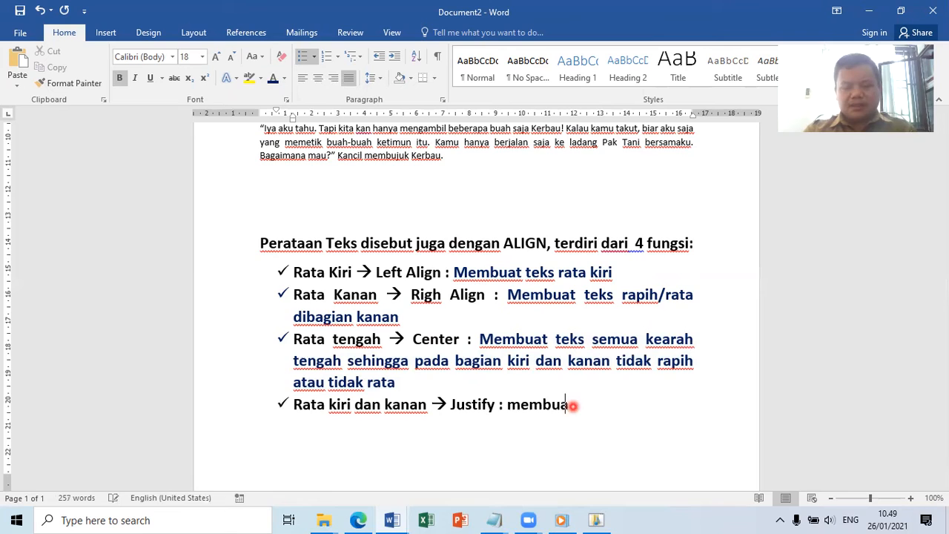
pyautogui.write(' teks ')
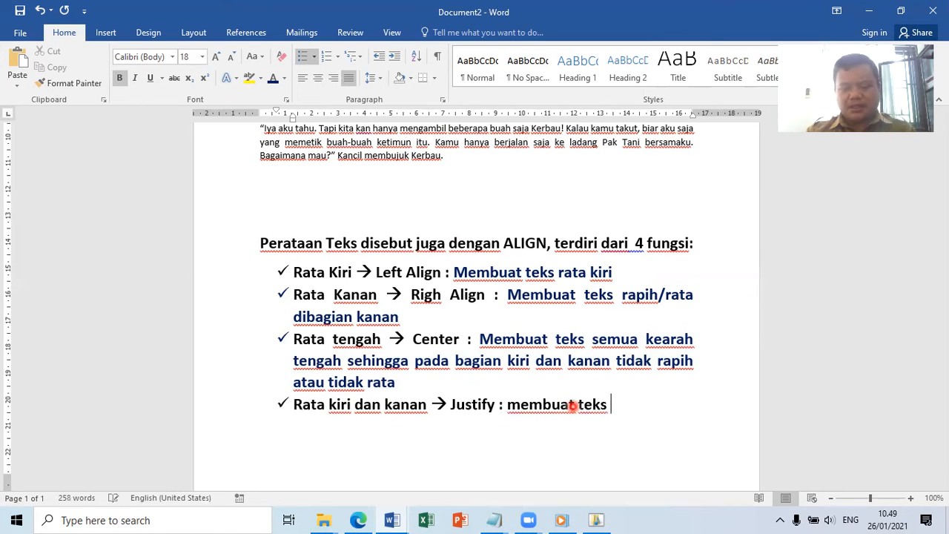
pyautogui.write('menjadi ')
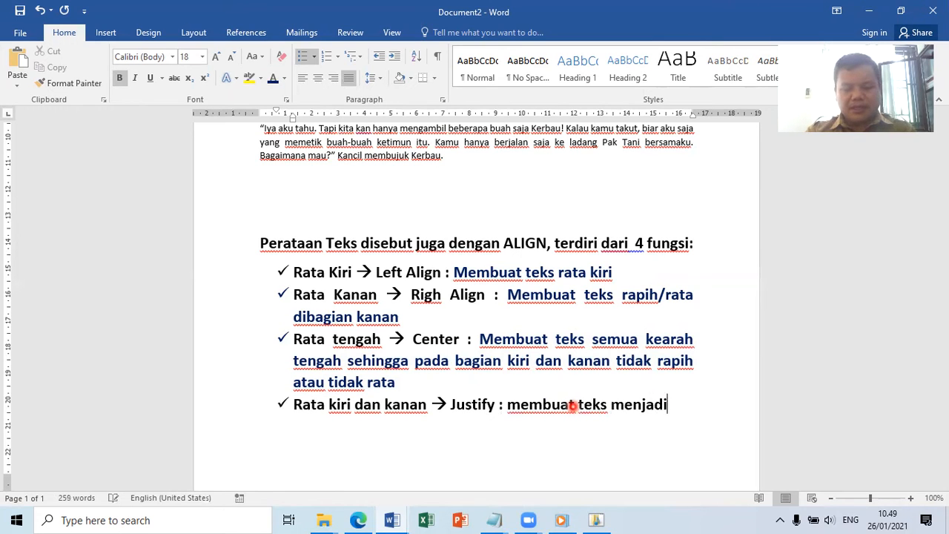
pyautogui.write('ra ')
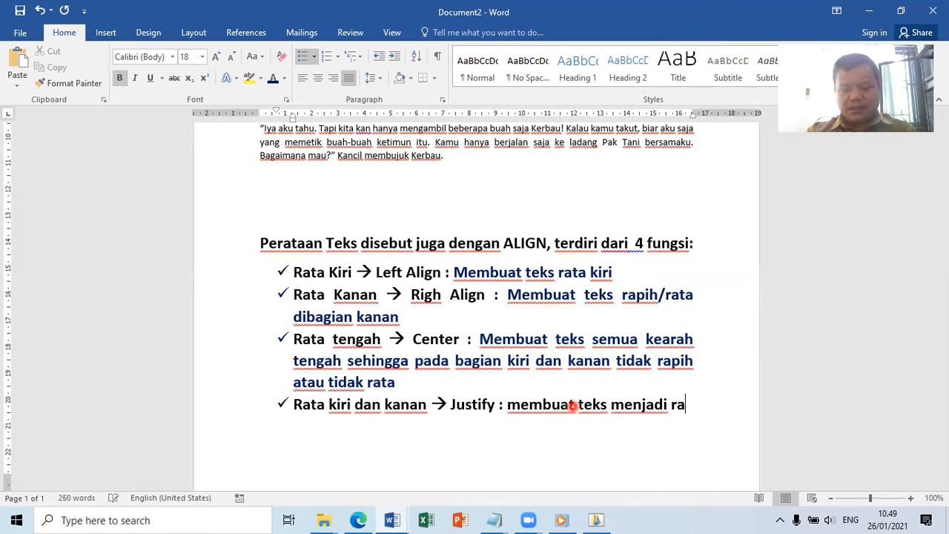
pyautogui.write('ta')
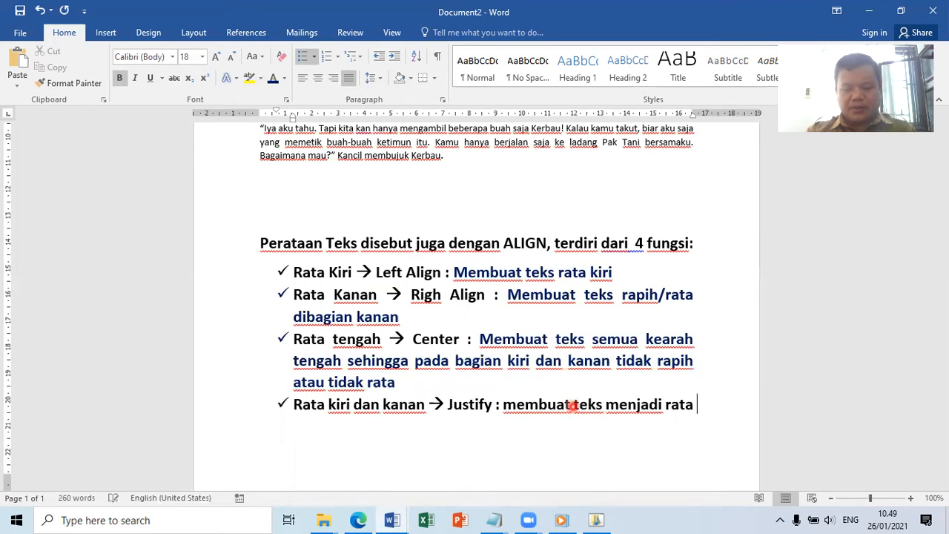
pyautogui.write(' atau rap')
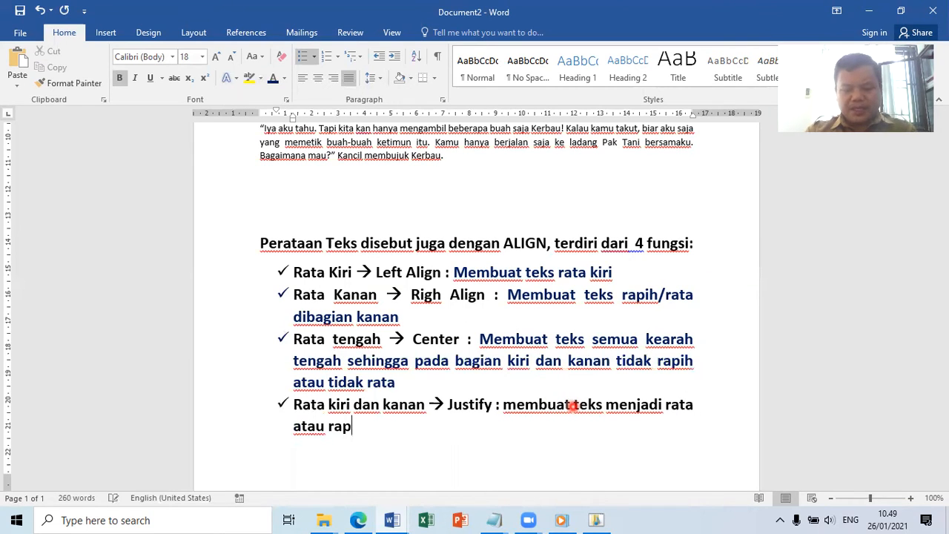
pyautogui.write('ih pada')
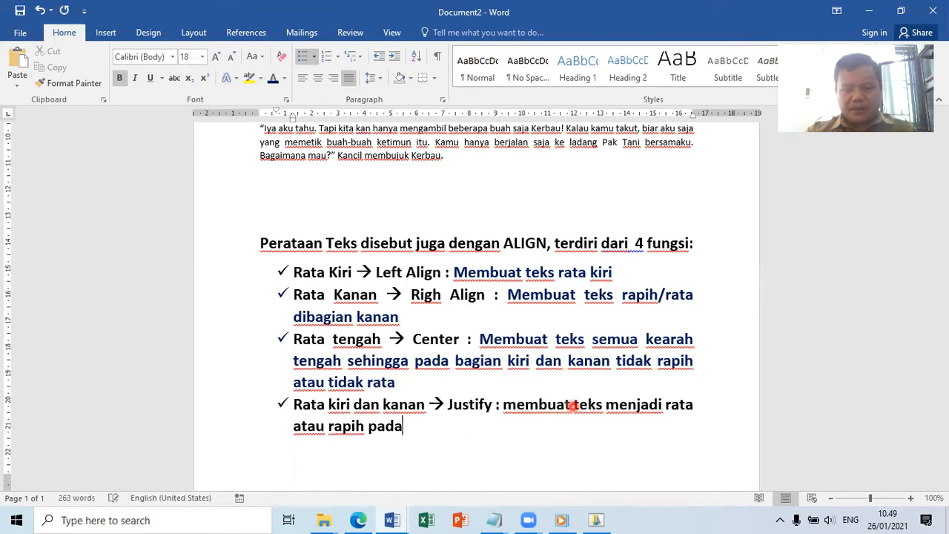
pyautogui.write(' bagian ki')
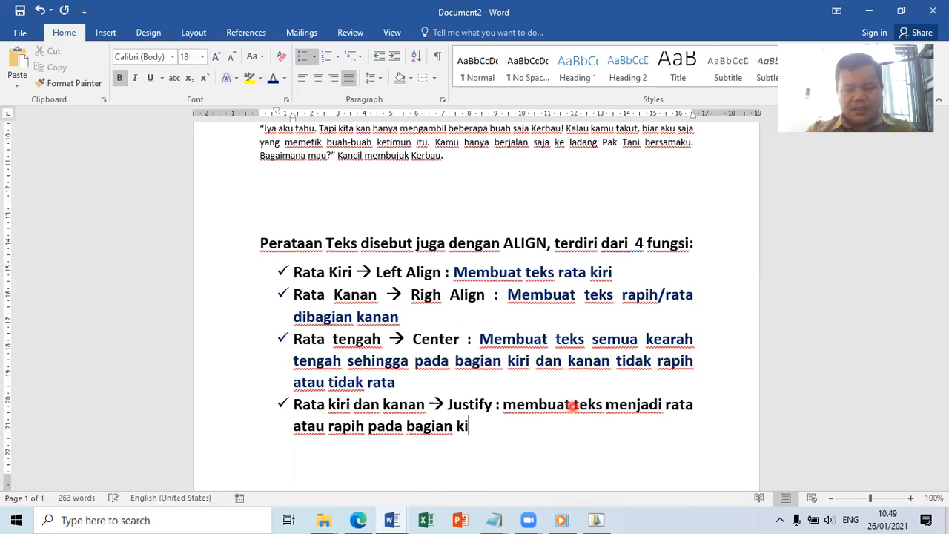
pyautogui.write('ri dan kanan')
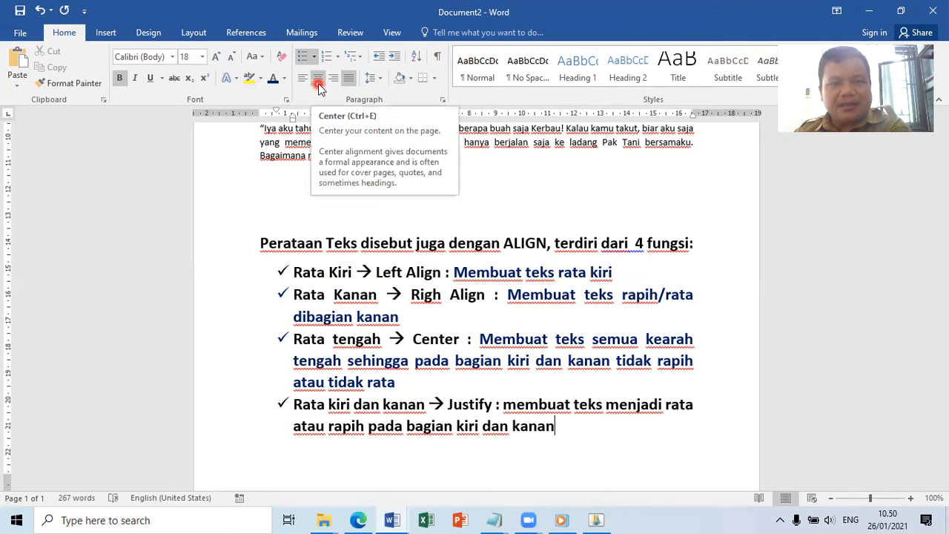
# Step: Align the story's body paragraphs left, centre and right in turn, and return them to Justify
pyautogui.scroll(6, 547, 272)
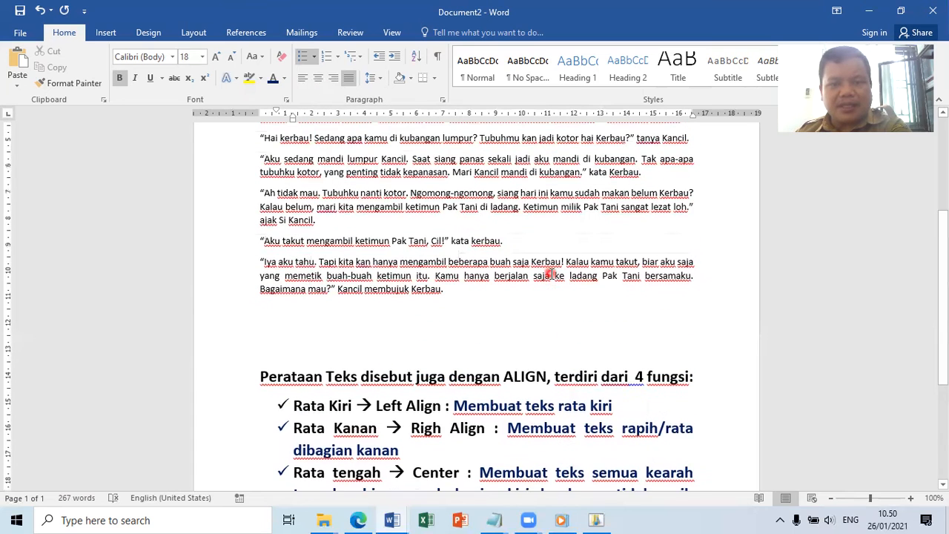
pyautogui.moveTo(261, 209); pyautogui.dragTo(488, 428)
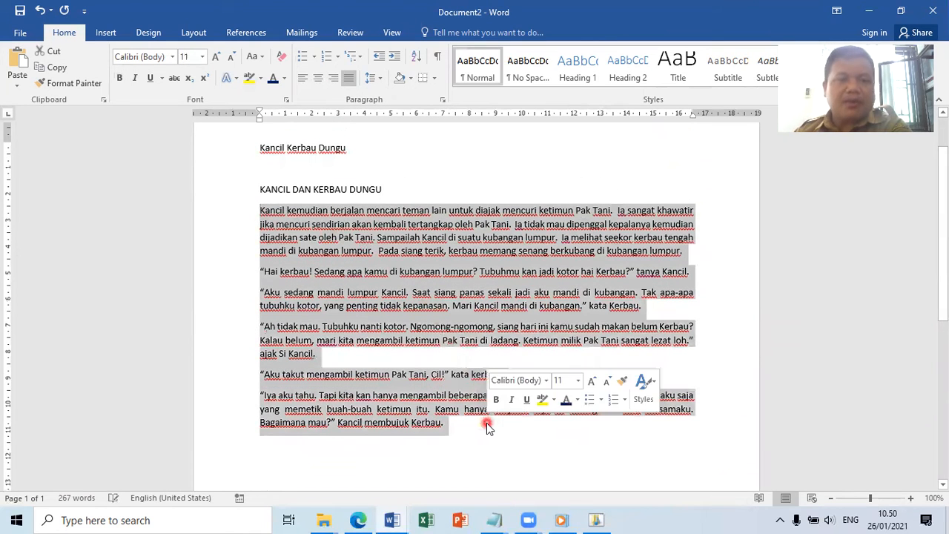
pyautogui.click(303, 81)
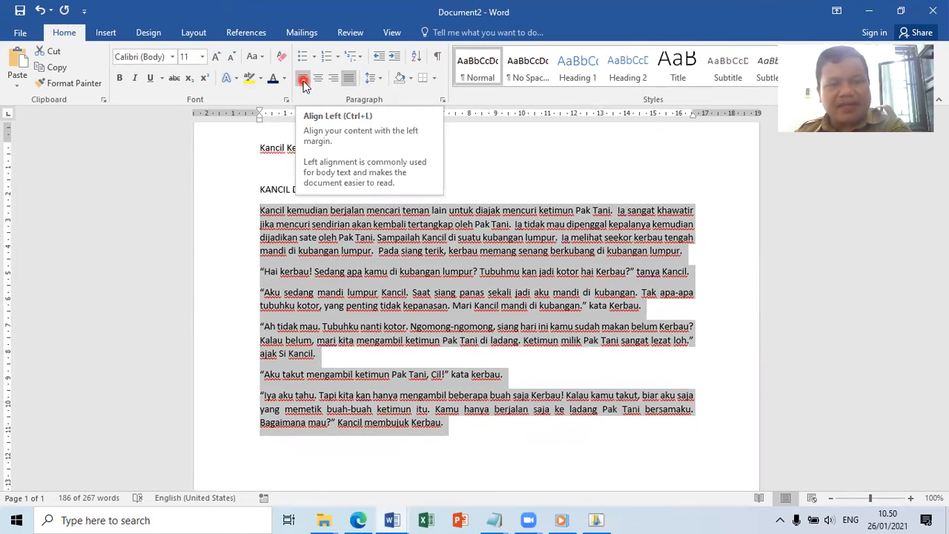
pyautogui.click(303, 80)
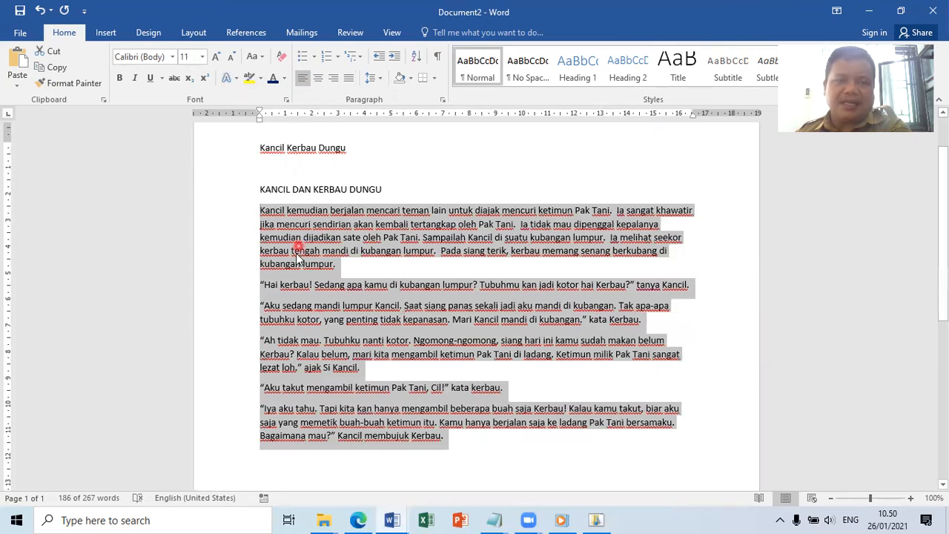
pyautogui.click(319, 83)
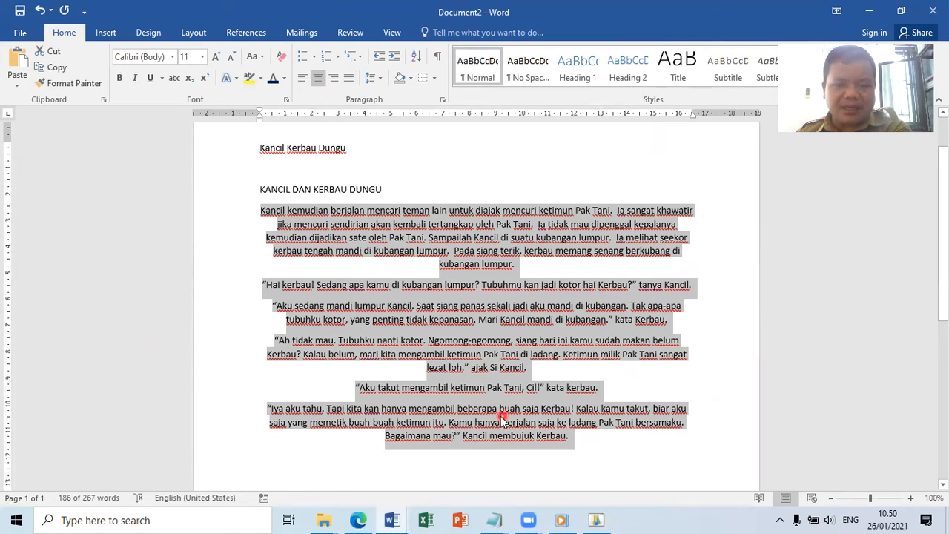
pyautogui.click(333, 80)
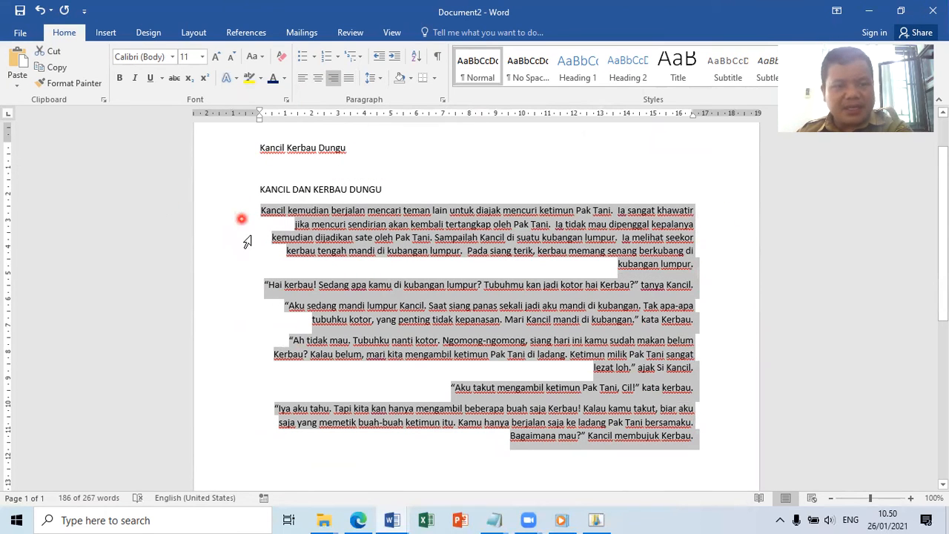
pyautogui.click(350, 79)
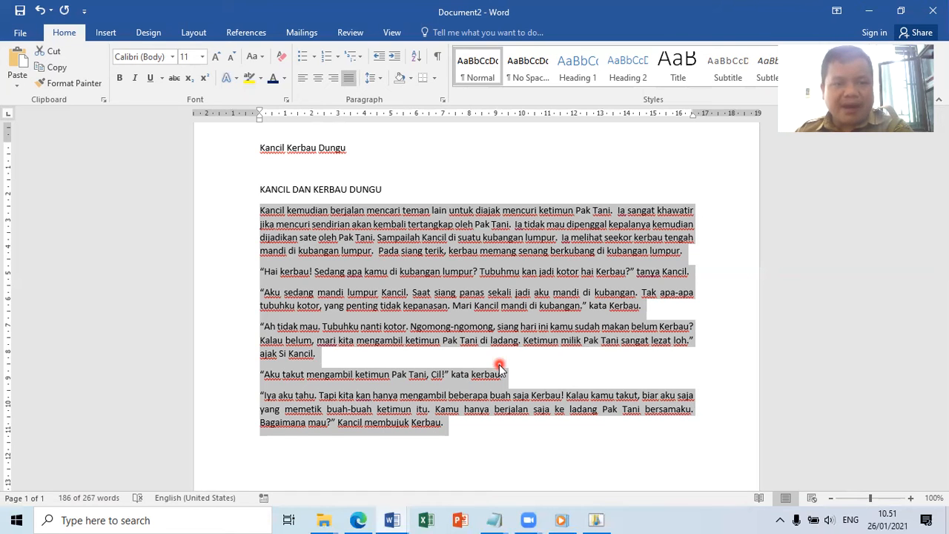
# Step: Swap the word order of the English terms in the first two list items to read "Align Left" and "Align Righ"
pyautogui.scroll(-5, 501, 371)
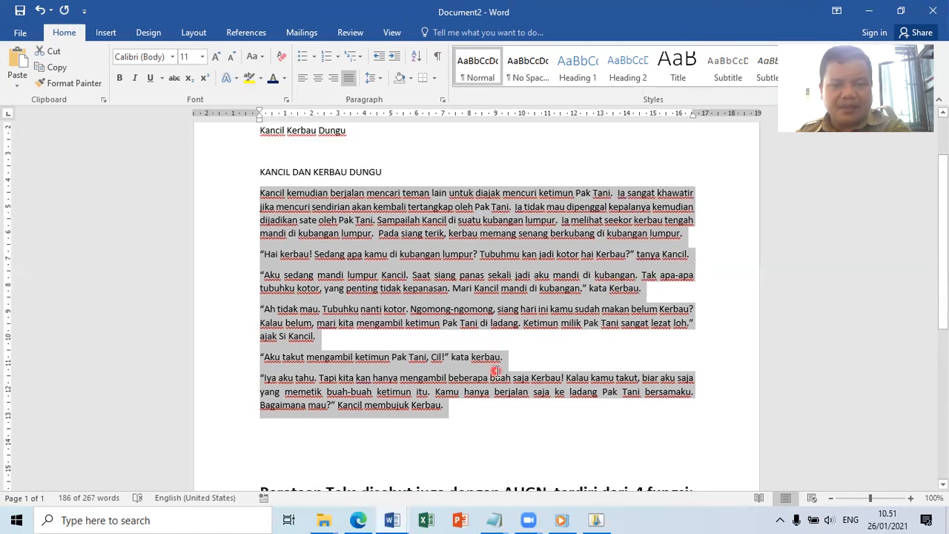
pyautogui.doubleClick(428, 338)
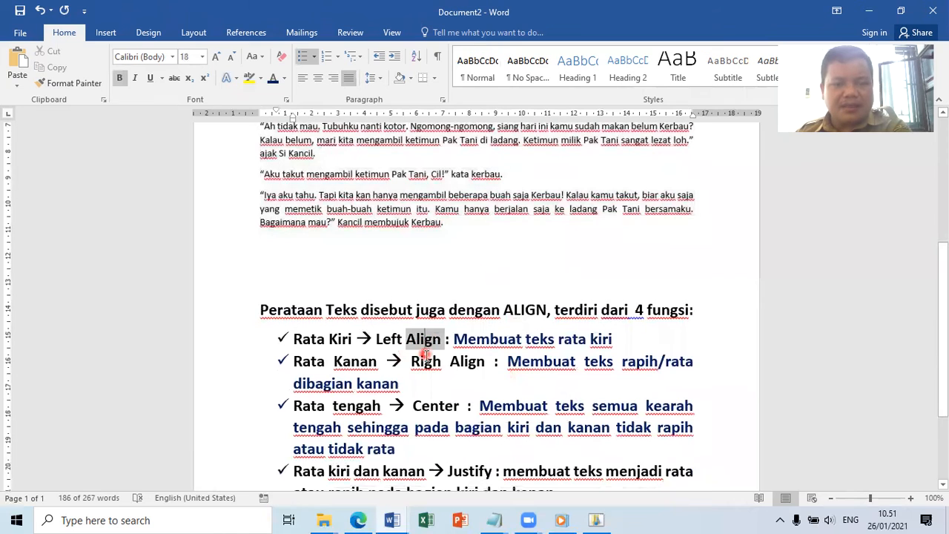
pyautogui.moveTo(418, 339); pyautogui.dragTo(379, 341)
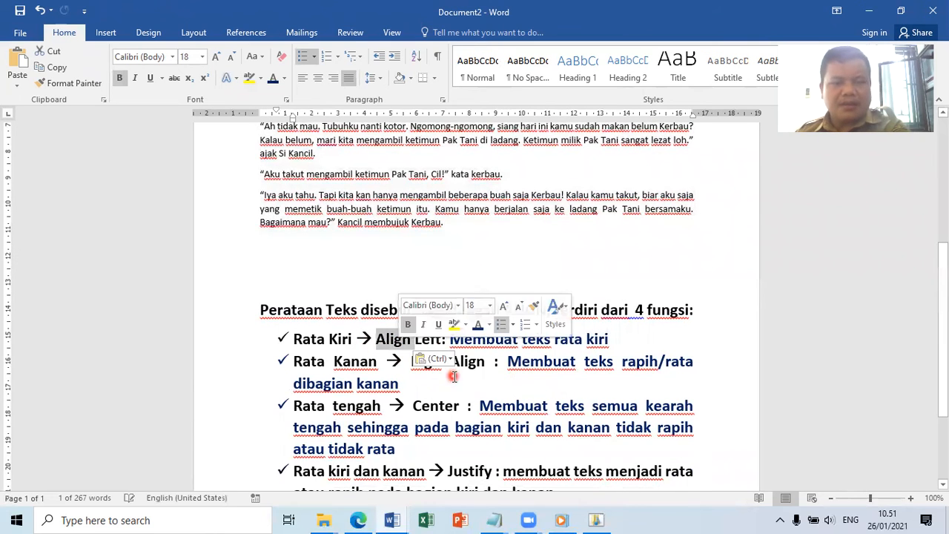
pyautogui.click(373, 385)
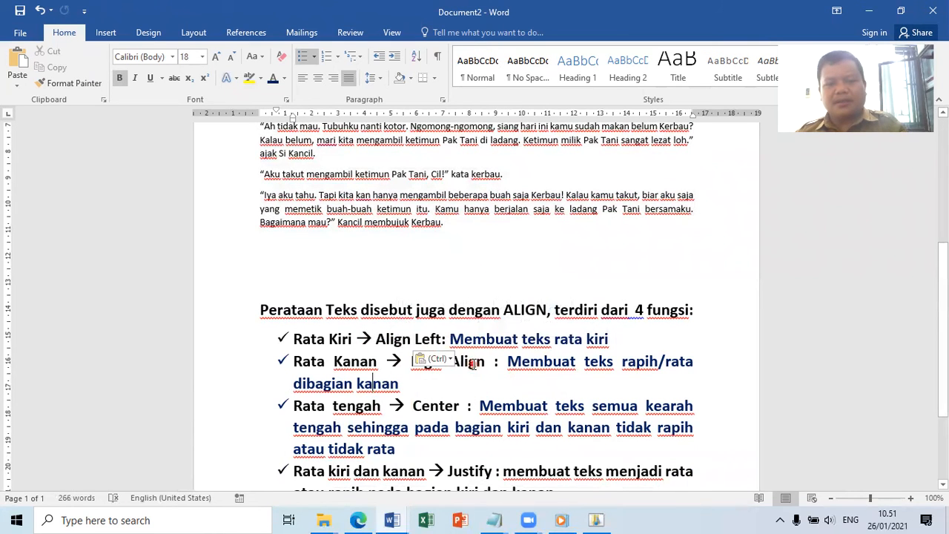
pyautogui.doubleClick(473, 361)
pyautogui.moveTo(473, 361); pyautogui.dragTo(421, 368)
# Step: Review the terms Center and Justify in the list and look over the story above it
pyautogui.click(438, 406)
pyautogui.doubleClick(436, 406)
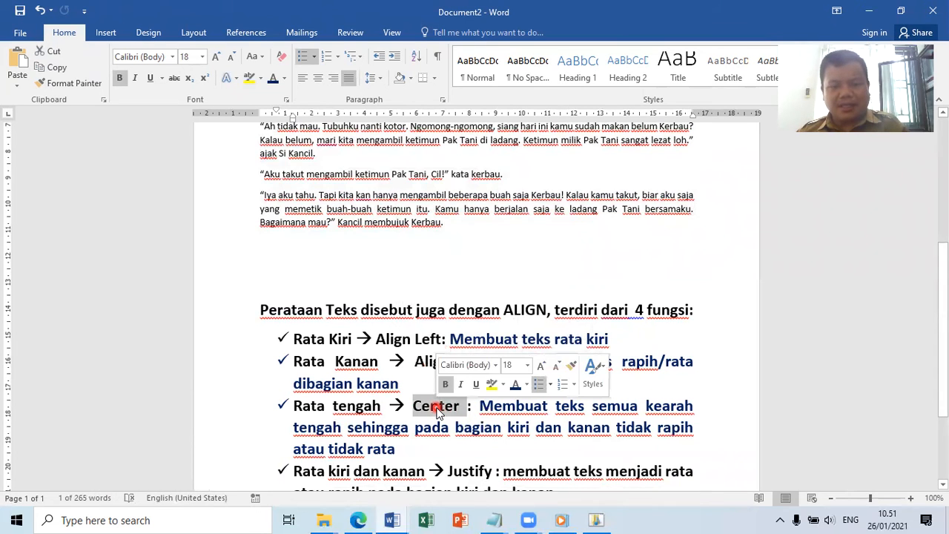
pyautogui.scroll(-3, 415, 394)
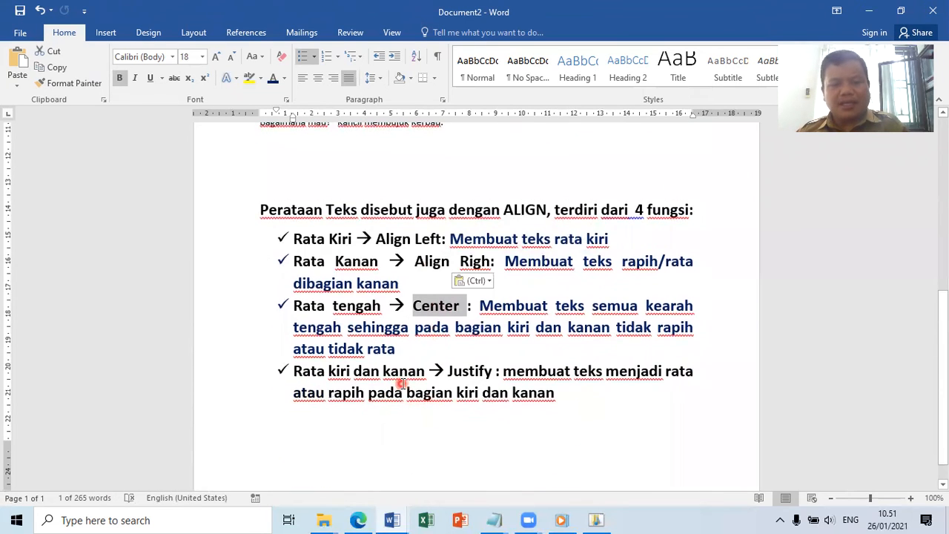
pyautogui.doubleClick(470, 371)
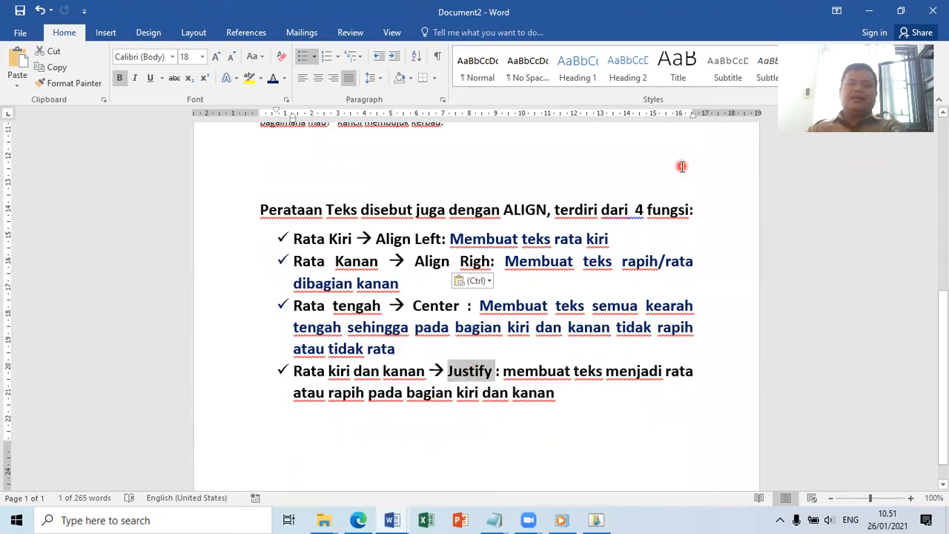
pyautogui.scroll(3, 663, 237)
pyautogui.scroll(7, 474, 321)
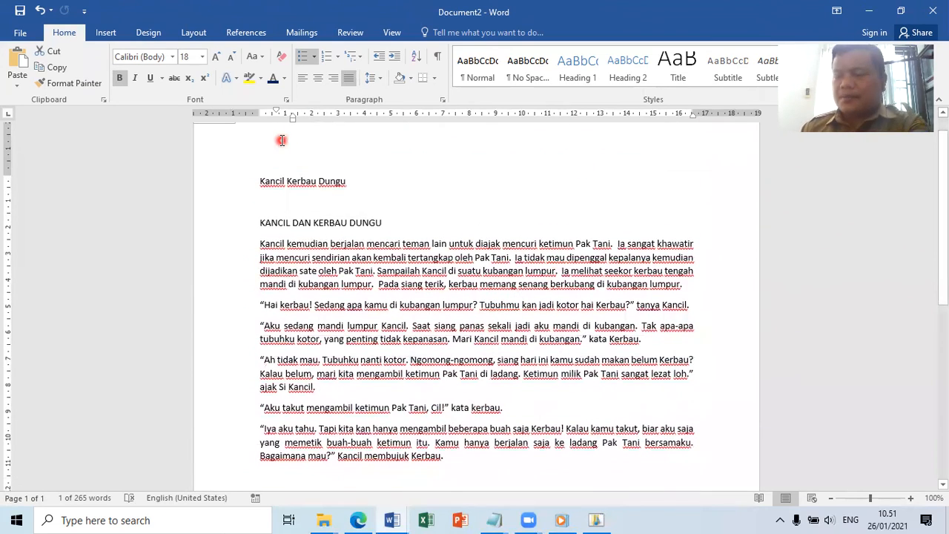
pyautogui.scroll(-1, 428, 287)
pyautogui.scroll(-10, 428, 286)
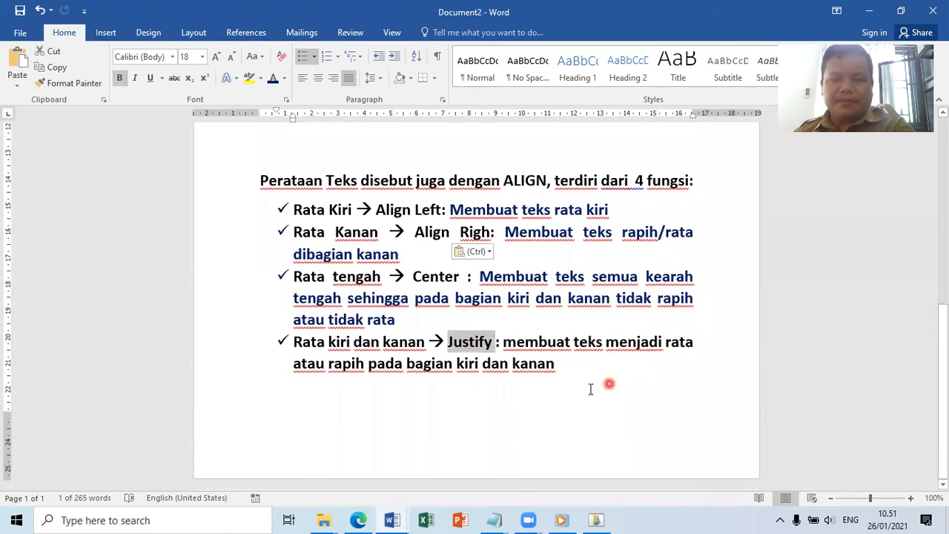
# Step: End the check-mark list with an unbulleted line below it and remove a blank line between the story and the alignment heading
pyautogui.click(585, 371)
pyautogui.press('Return')
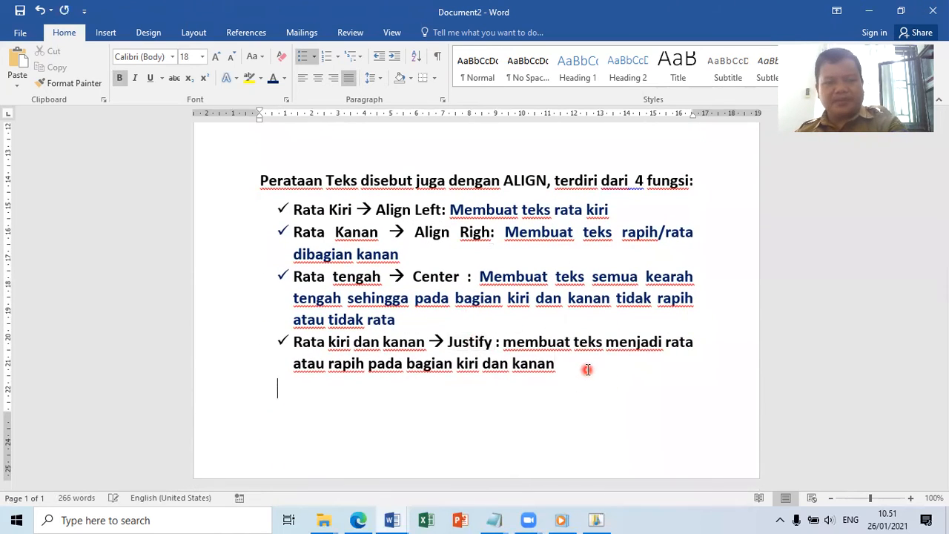
pyautogui.press('Return')
pyautogui.press('Return')
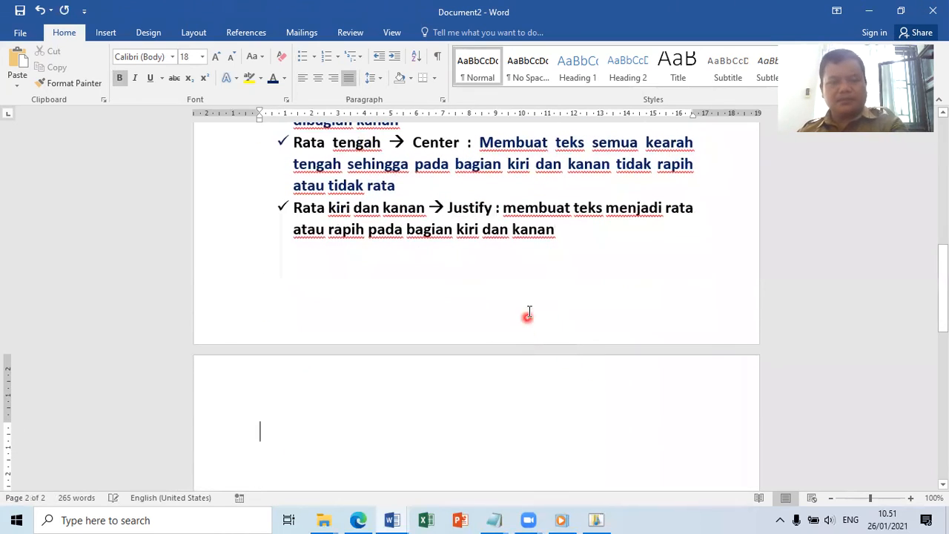
pyautogui.scroll(9, 527, 314)
pyautogui.click(362, 275)
pyautogui.scroll(-5, 388, 290)
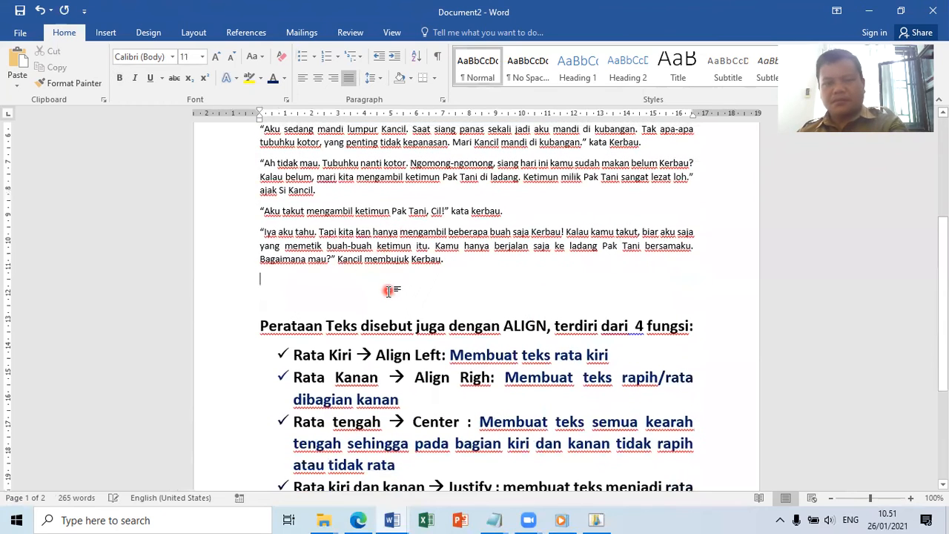
pyautogui.click(409, 407)
pyautogui.press('BackSpace')
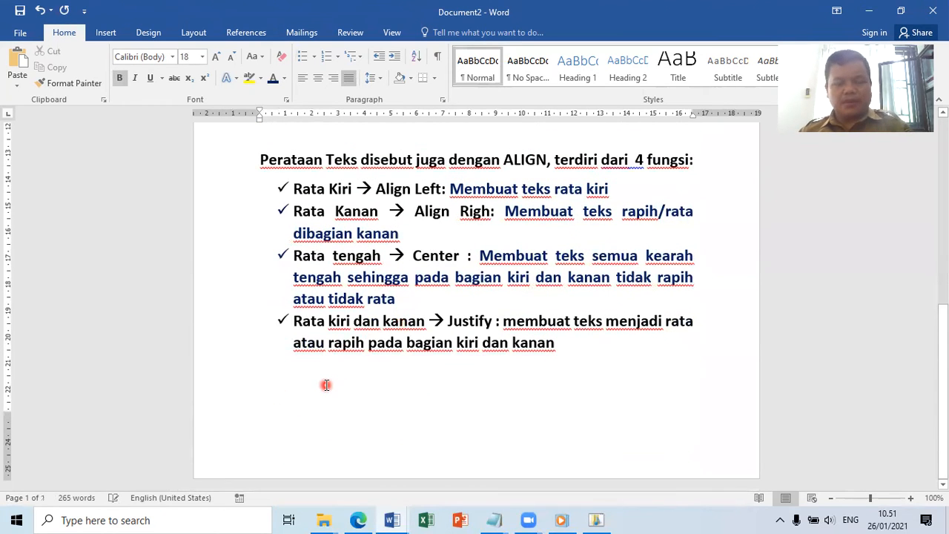
pyautogui.press('BackSpace')
# Step: Write the heading "TUGAS KALIAN ADALAH:" below the check-mark list
pyautogui.write('TUGAS KLA')
pyautogui.press('BackSpace')
pyautogui.press('BackSpace')
pyautogui.write('ALIAN ADALAH')
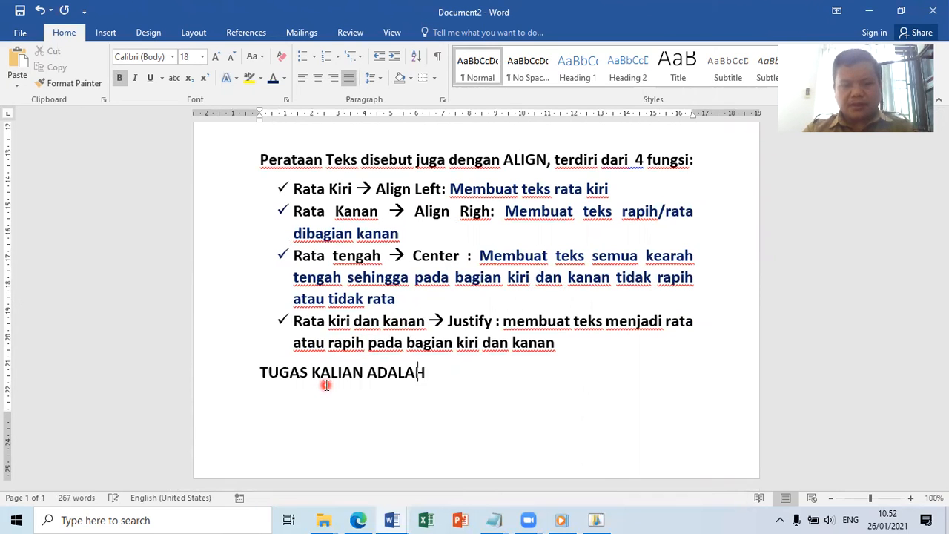
# Step: Begin the task instruction under the heading with "CATAT MATERI BAPAK yang sduah bapak ketik diatas di"
pyautogui.write('CATAT MA')
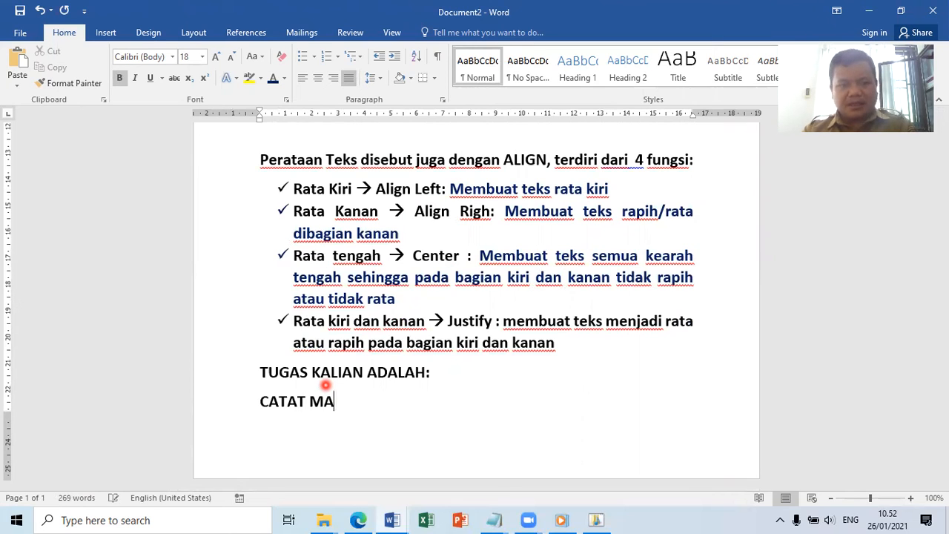
pyautogui.write('TERI BAPAK ')
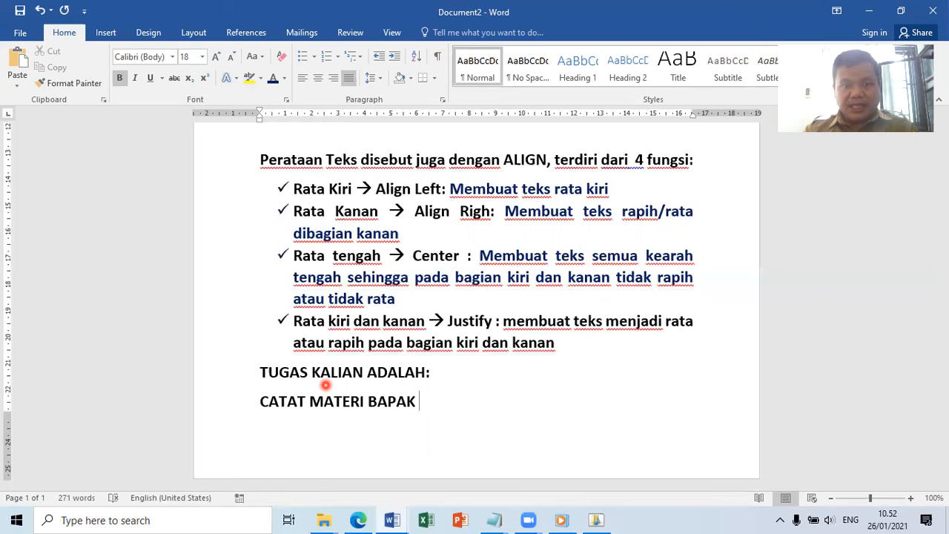
pyautogui.write('yang sduah bapak ketik diatas di')
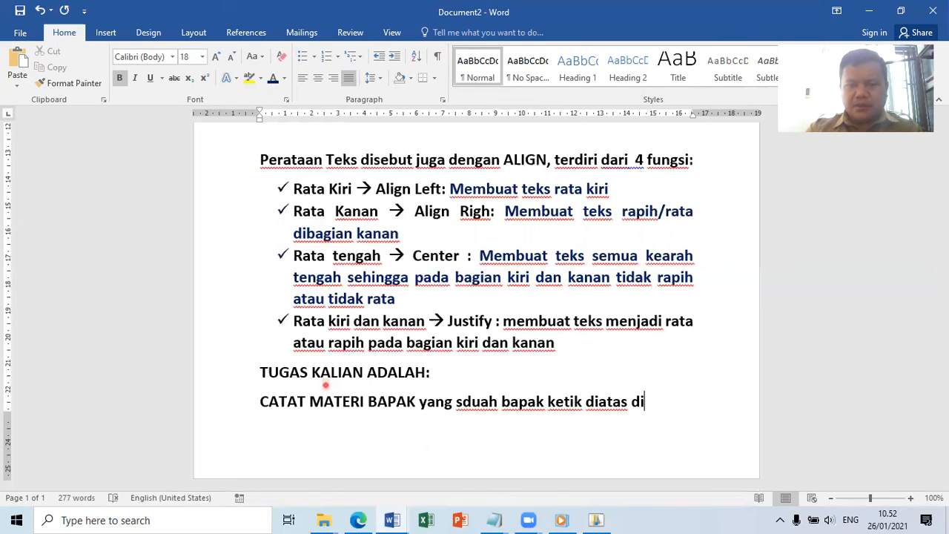
pyautogui.click(326, 385)
pyautogui.press('BackSpace')
pyautogui.write('buka')
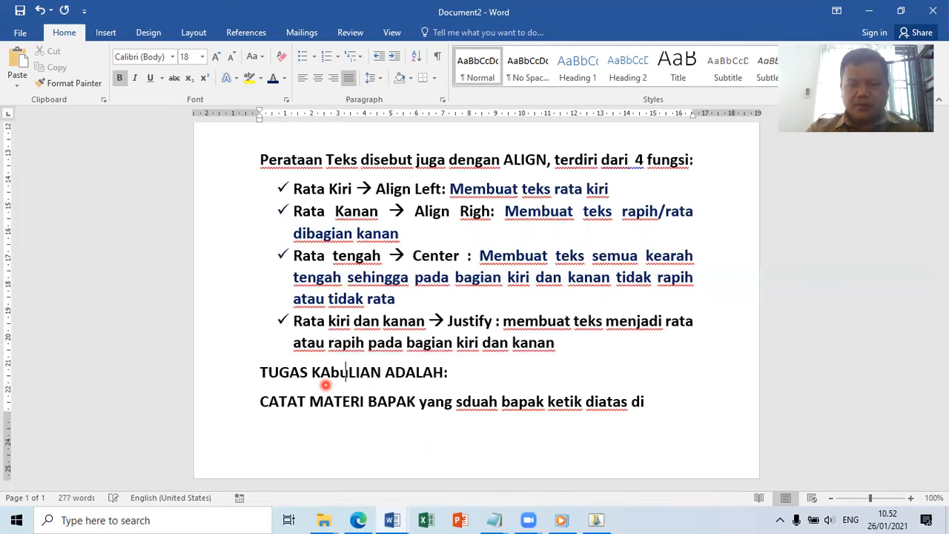
pyautogui.hotkey('ctrl', 'z')
# Step: Complete the task instruction with "buku catatan, nanti akan diperiksa ketika kita tatap muka dikelas"
pyautogui.click(664, 410)
pyautogui.write('buku')
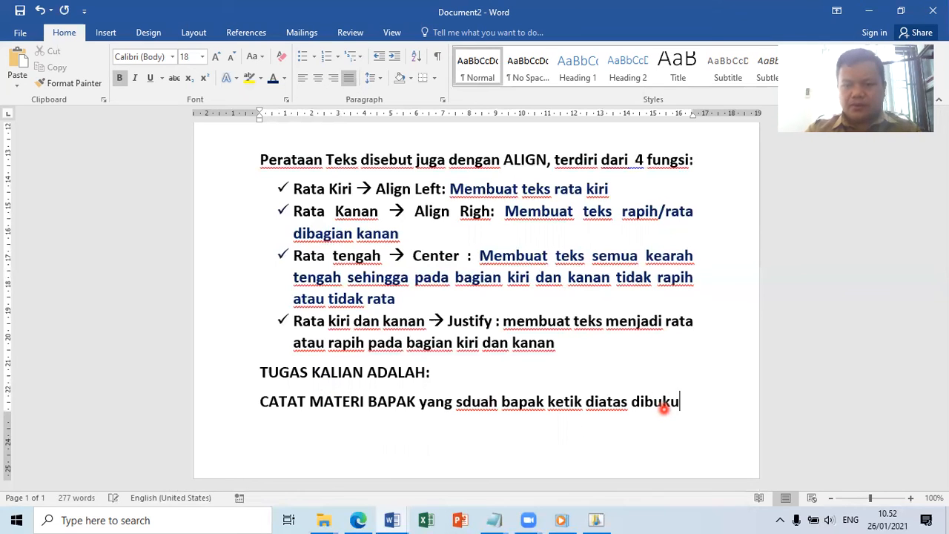
pyautogui.write(' catatan dan')
pyautogui.press('BackSpace')
pyautogui.press('BackSpace')
pyautogui.press('BackSpace')
pyautogui.press('BackSpace')
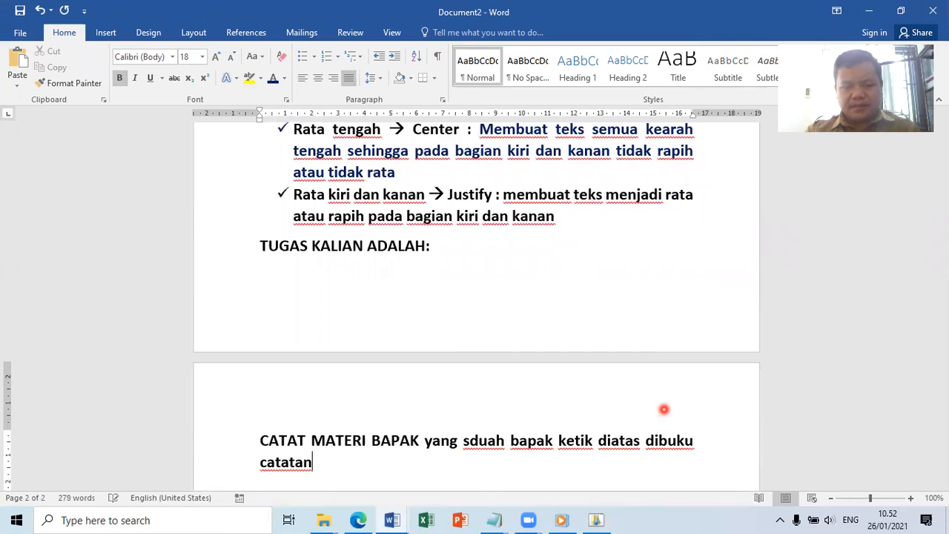
pyautogui.write(', nanti akan diperiksa keti')
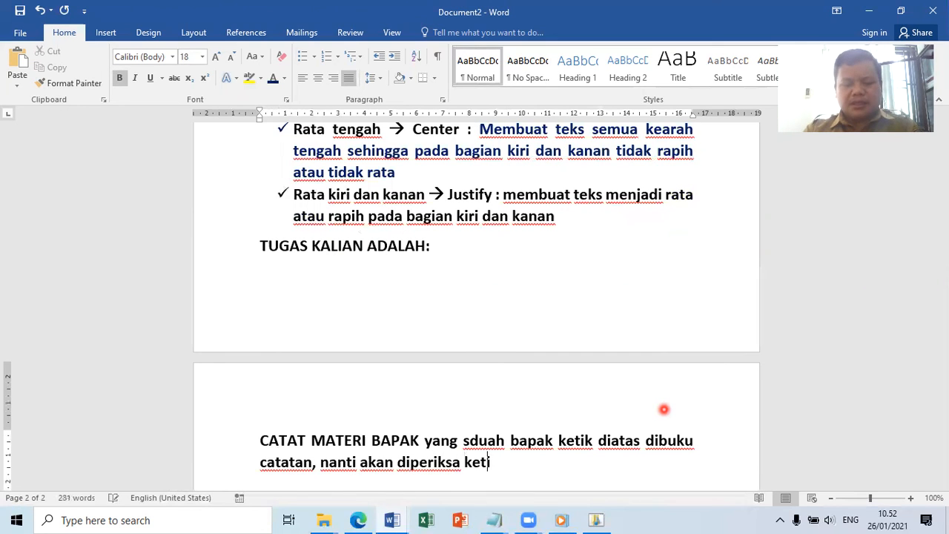
pyautogui.write('ka kita ta')
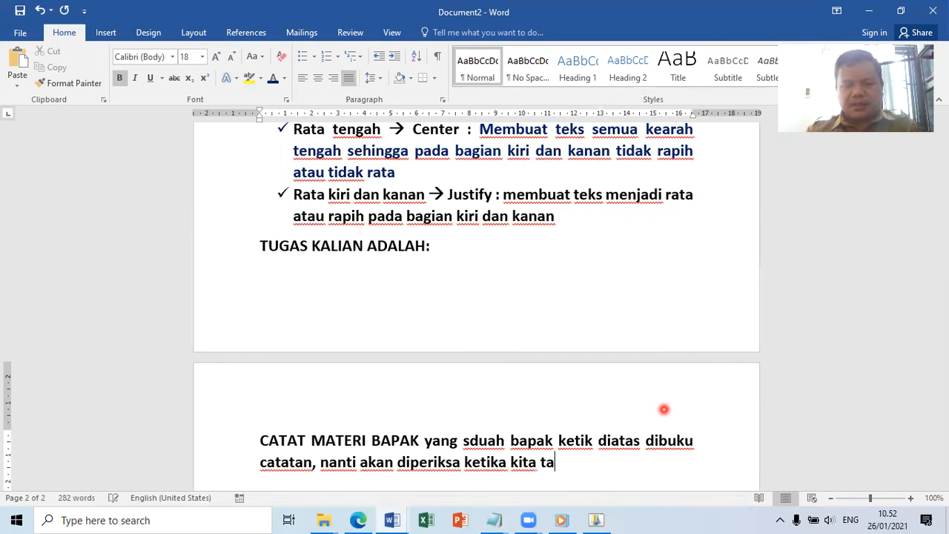
pyautogui.write('tap muka dikelas')
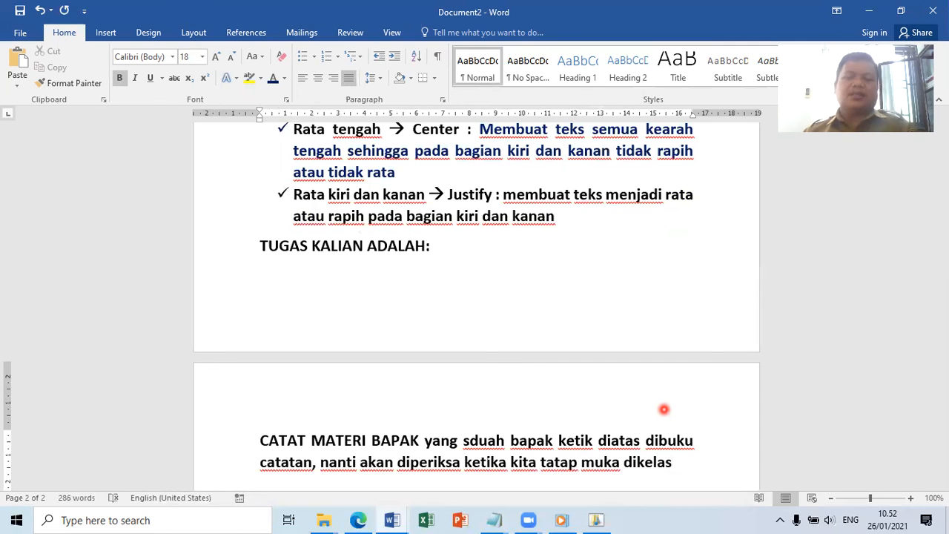
# Step: Insert blank lines after the check-mark list to push the task heading onto the second page
pyautogui.click(579, 215)
pyautogui.press('Return')
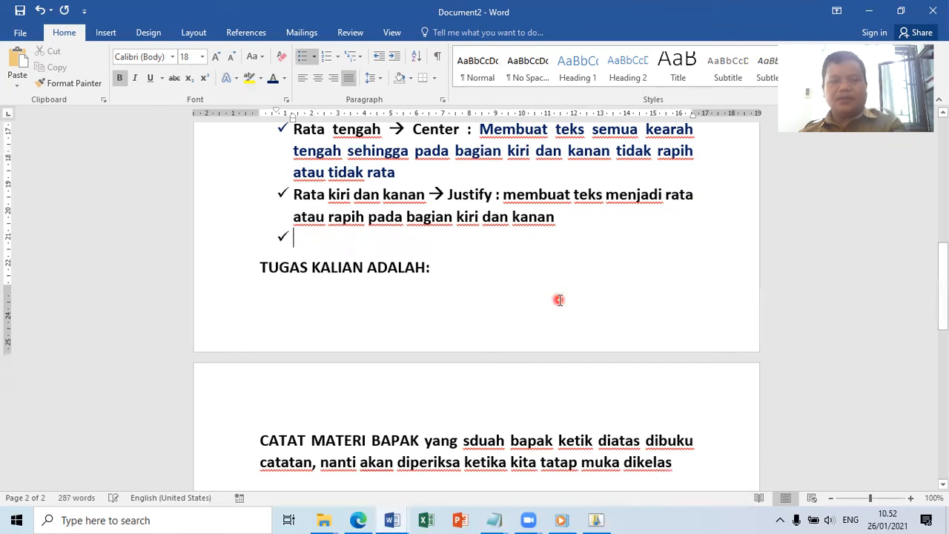
pyautogui.press('Return')
pyautogui.press('Return')
# Step: Convert the task heading and its instruction to UPPERCASE and enlarge their font to 24
pyautogui.scroll(-3, 560, 300)
pyautogui.moveTo(240, 248); pyautogui.dragTo(227, 297)
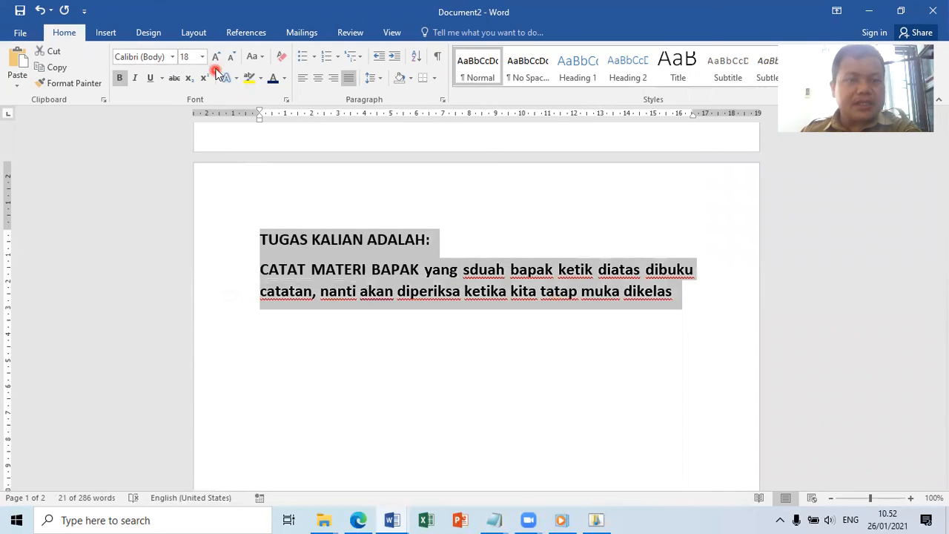
pyautogui.click(259, 59)
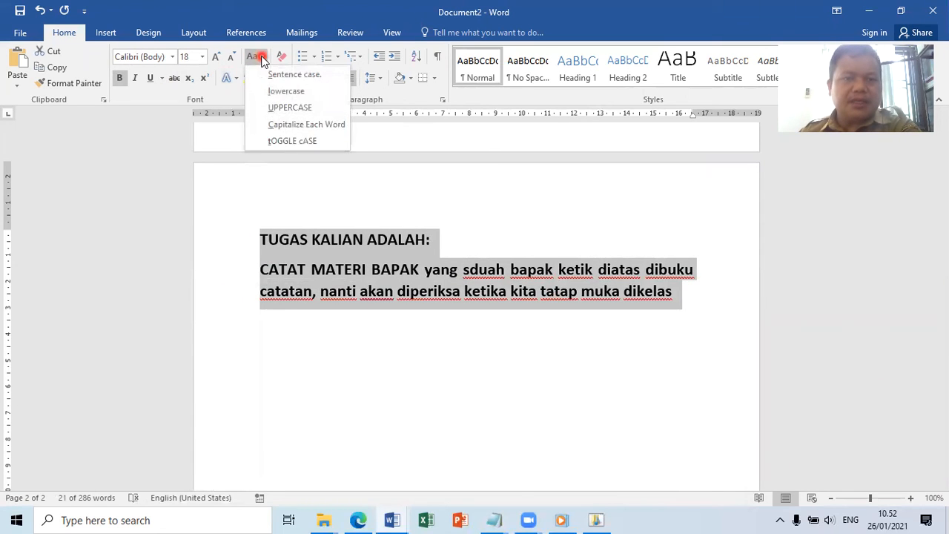
pyautogui.click(302, 108)
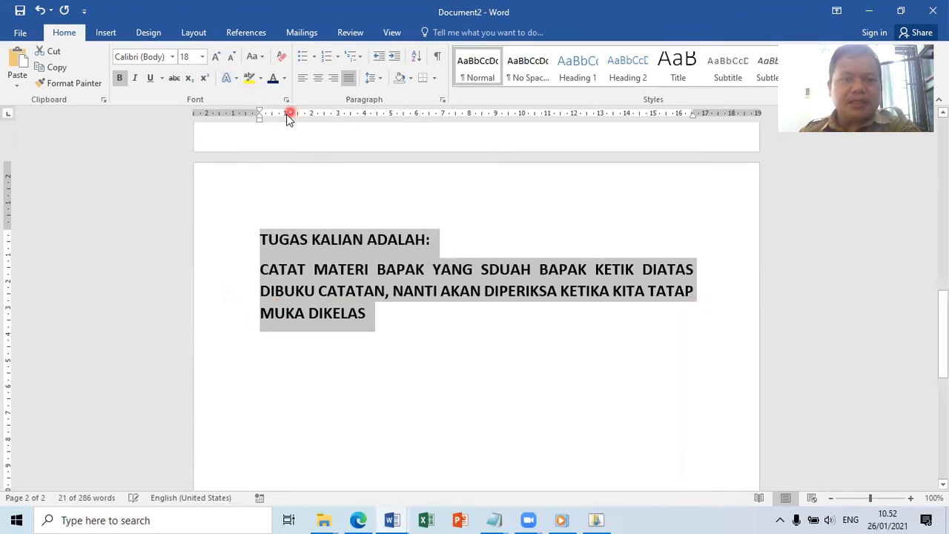
pyautogui.click(216, 58)
pyautogui.click(216, 58)
pyautogui.click(216, 57)
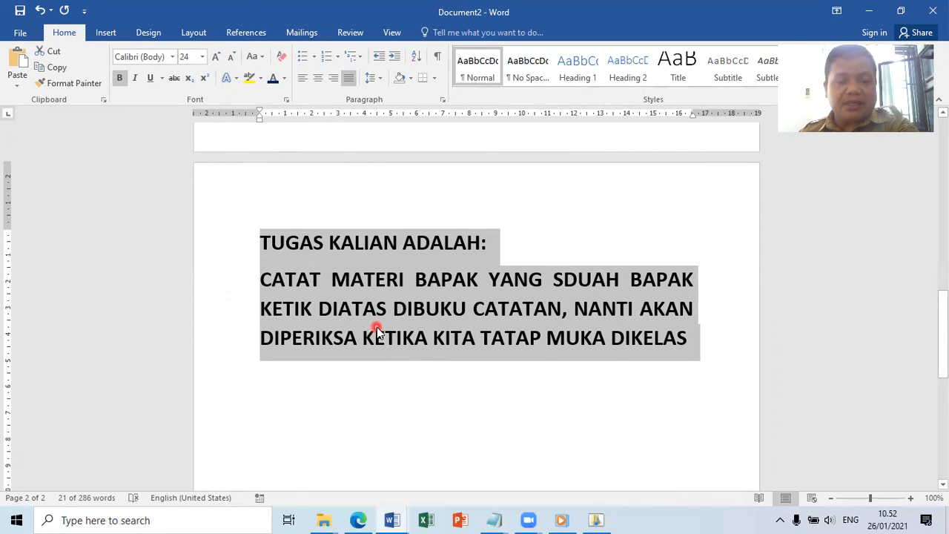
# Step: Select the "Perataan Teks disebut juga dengan ALIGN" heading with its whole check-mark list as the material students must copy
pyautogui.click(531, 336)
pyautogui.scroll(2, 577, 360)
pyautogui.scroll(-1, 577, 360)
pyautogui.scroll(7, 577, 360)
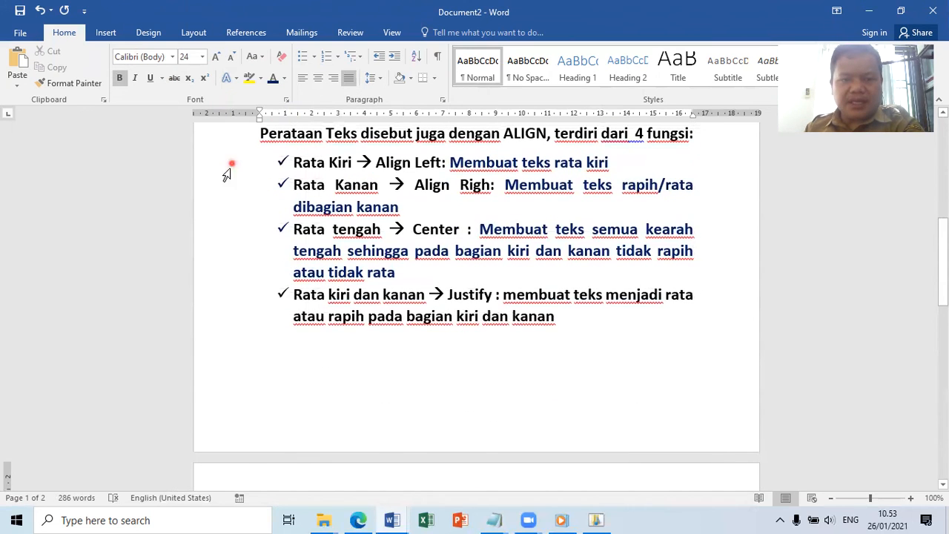
pyautogui.moveTo(227, 170); pyautogui.dragTo(246, 318)
pyautogui.moveTo(238, 140); pyautogui.dragTo(222, 322)
pyautogui.scroll(-3, 454, 300)
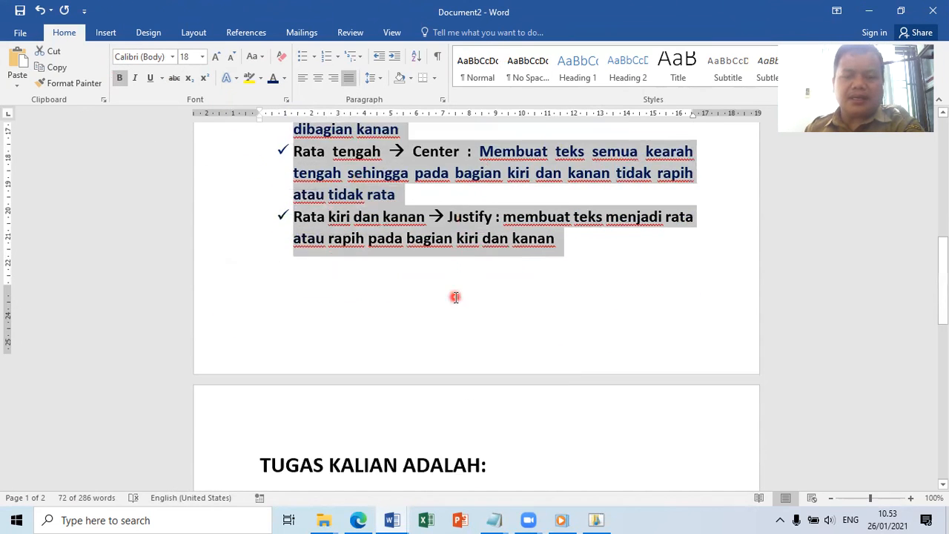
pyautogui.scroll(6, 723, 278)
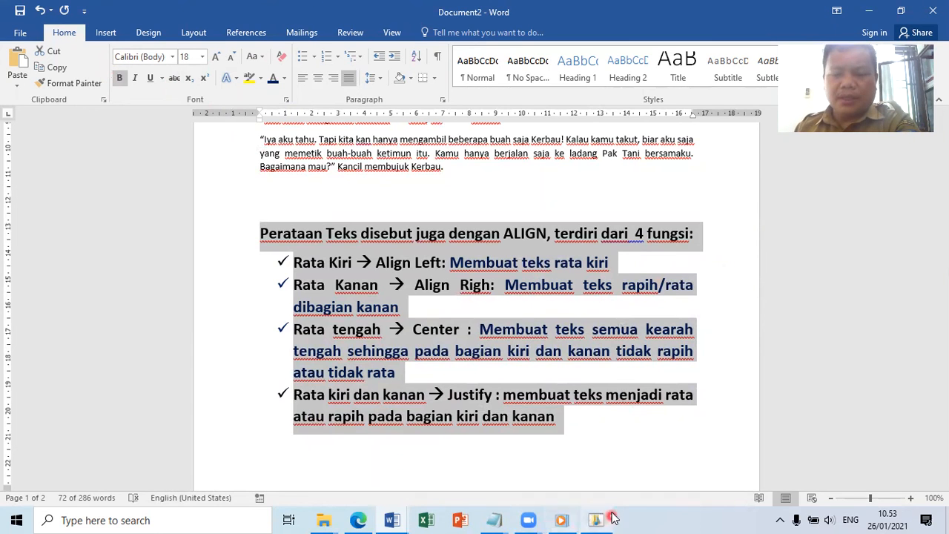
# Step: Switch to the Materi Kelas 7 notes in Notepad, highlight the topic "Jenis/Ukuran Spasi paragraph", and return to the Word document
pyautogui.moveTo(493, 517)
pyautogui.click(518, 461)
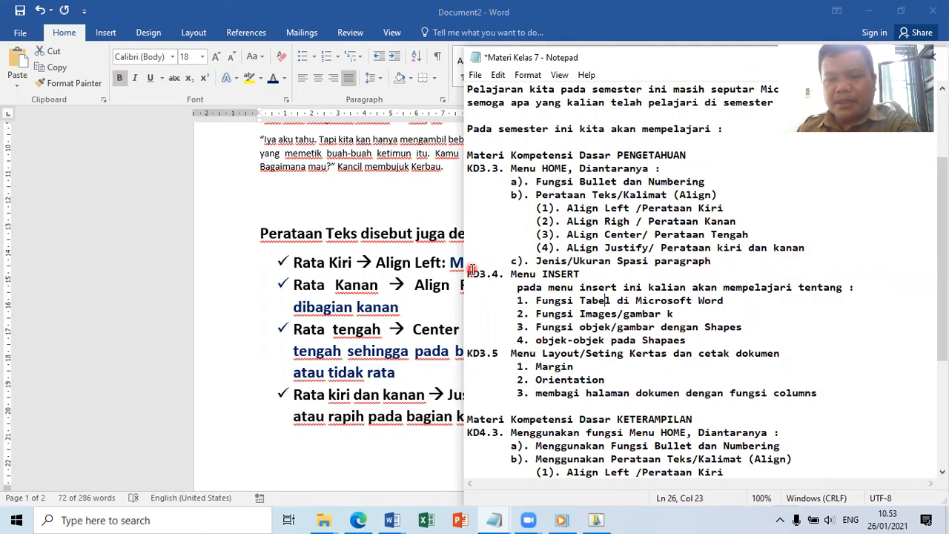
pyautogui.moveTo(535, 261); pyautogui.dragTo(727, 268)
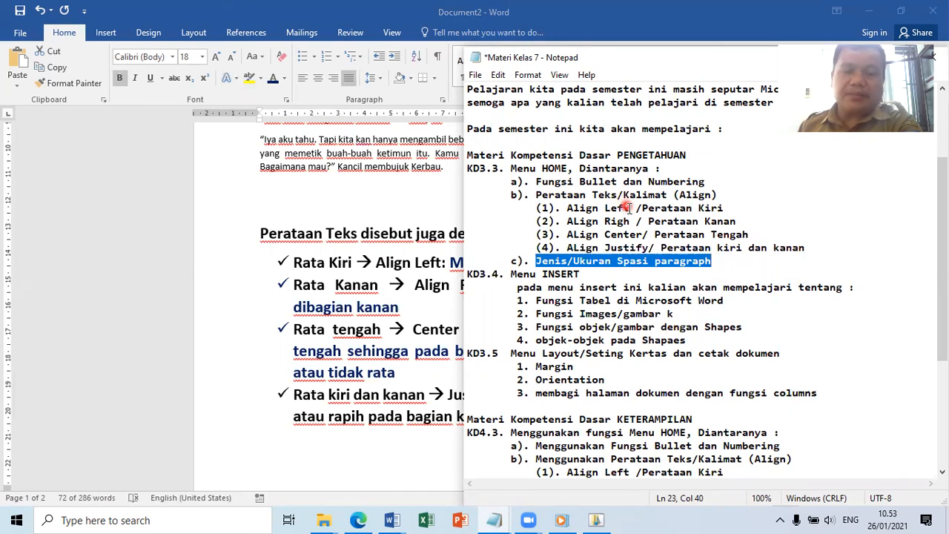
pyautogui.click(400, 204)
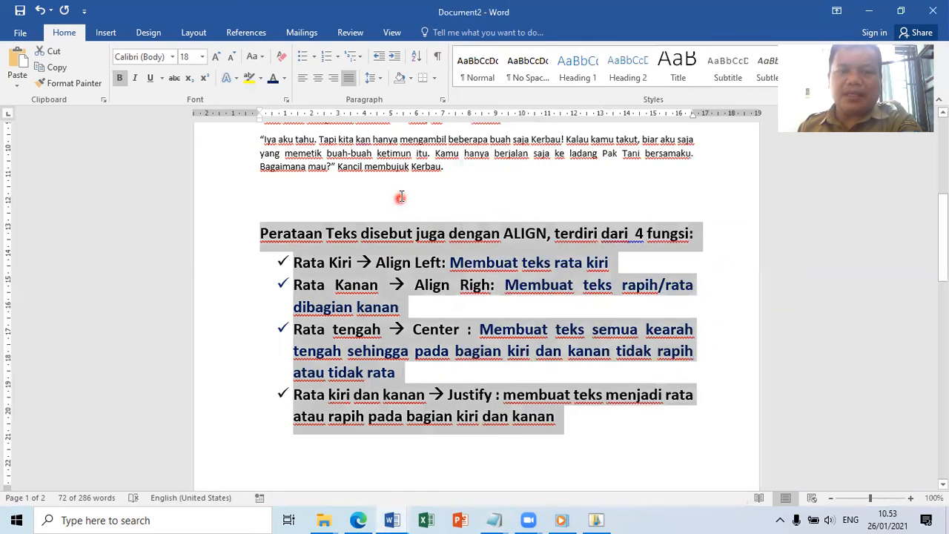
pyautogui.scroll(6, 401, 215)
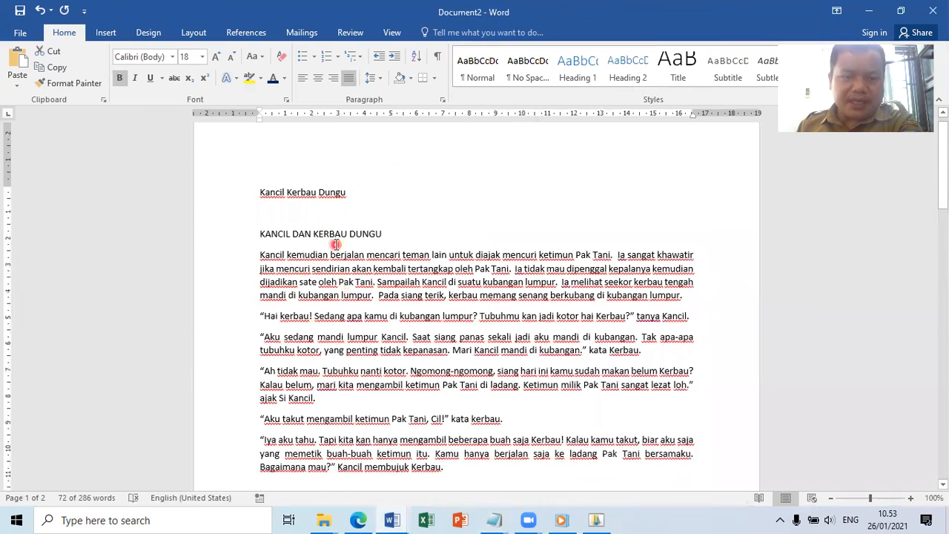
pyautogui.scroll(-1, 415, 349)
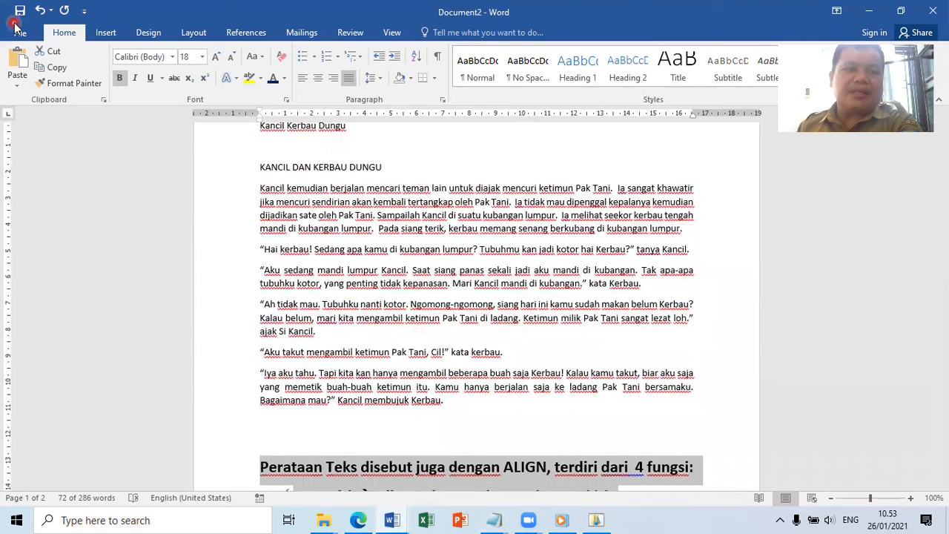
pyautogui.click(696, 215)
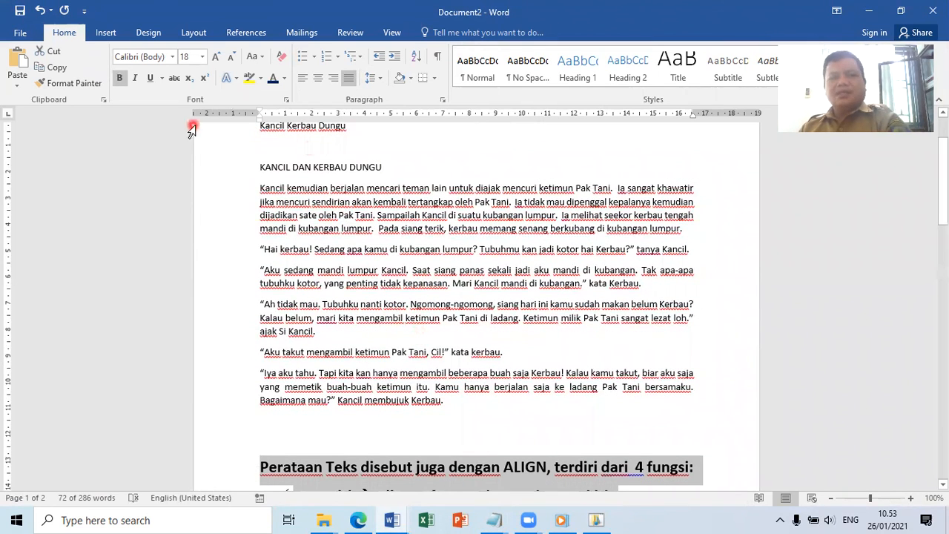